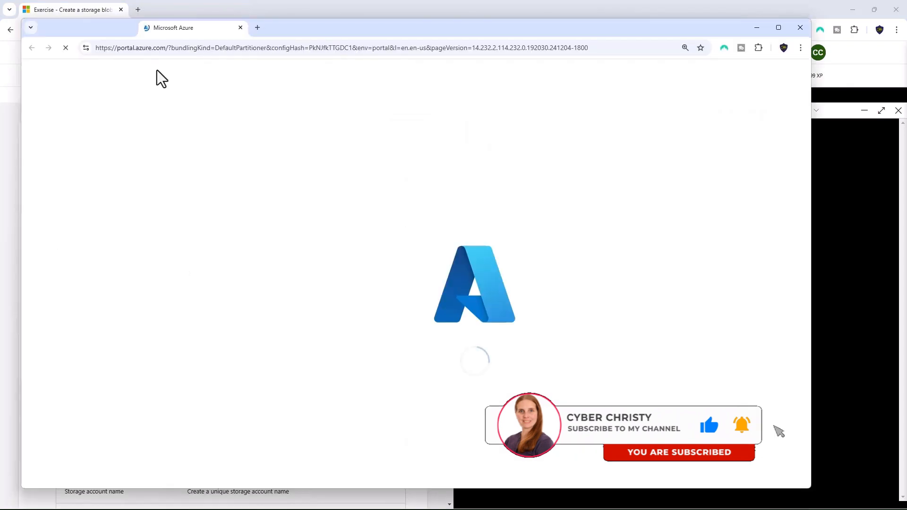
# Arrange the Azure portal window on the right half of the screen, beside the exercise instructions
pyautogui.moveTo(354, 70); pyautogui.dragTo(428, 60)
pyautogui.press('super+Right')
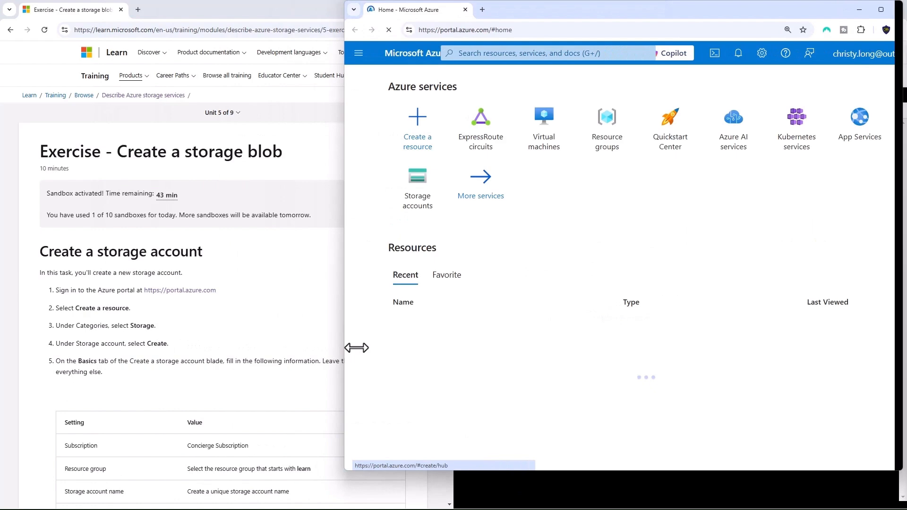
pyautogui.moveTo(357, 348); pyautogui.dragTo(449, 360)
pyautogui.moveTo(489, 482); pyautogui.dragTo(488, 500)
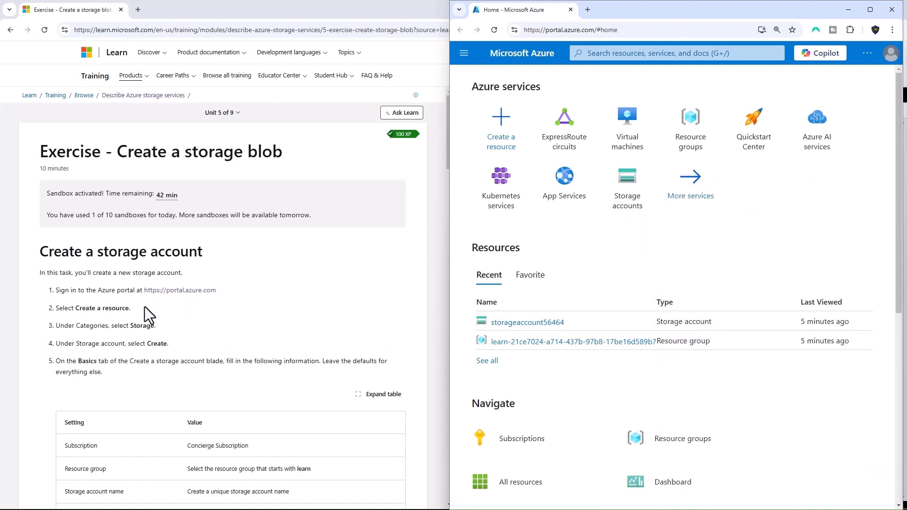
# Find Microsoft's Storage account service in the resource marketplace by searching for "storage account" and start creating one
pyautogui.click(503, 124)
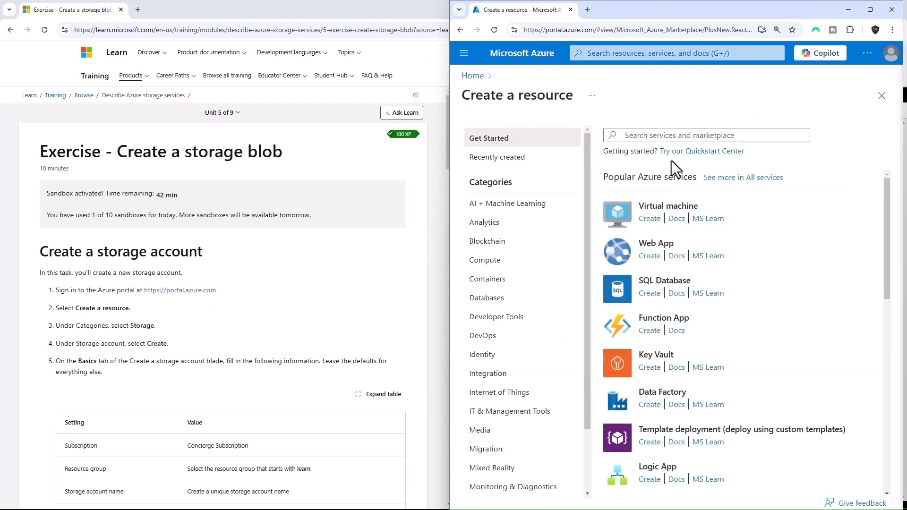
pyautogui.click(660, 139)
pyautogui.write('storage')
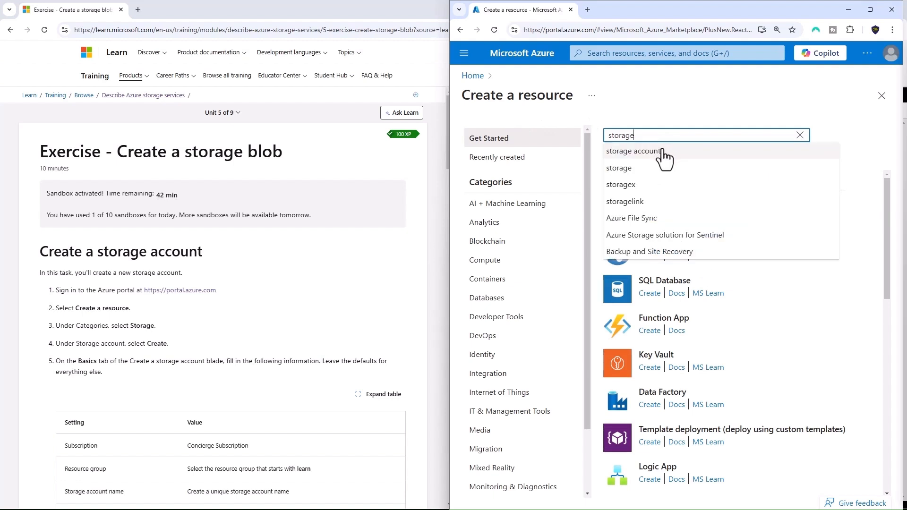
pyautogui.click(663, 152)
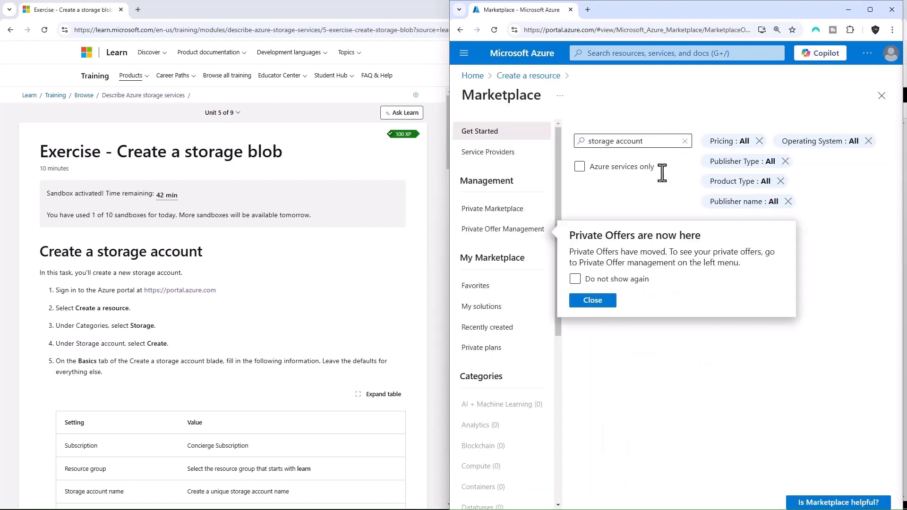
pyautogui.click(592, 301)
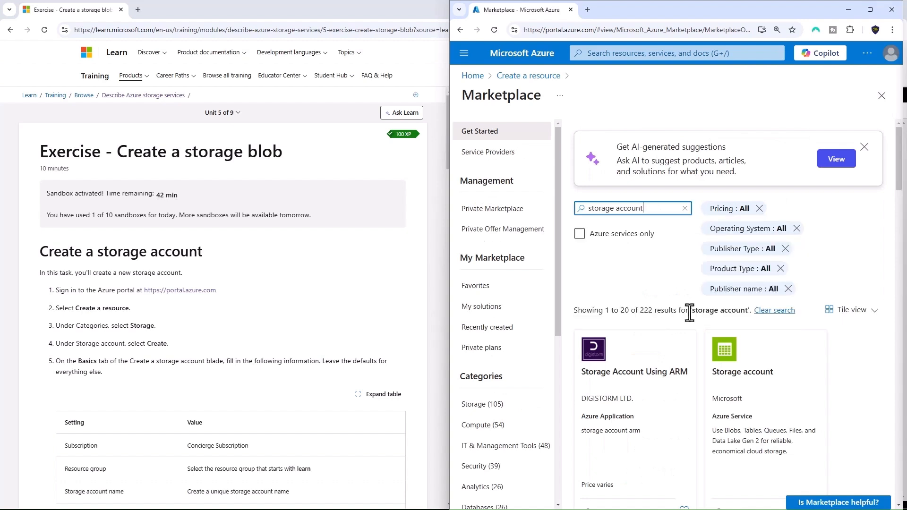
pyautogui.click(727, 367)
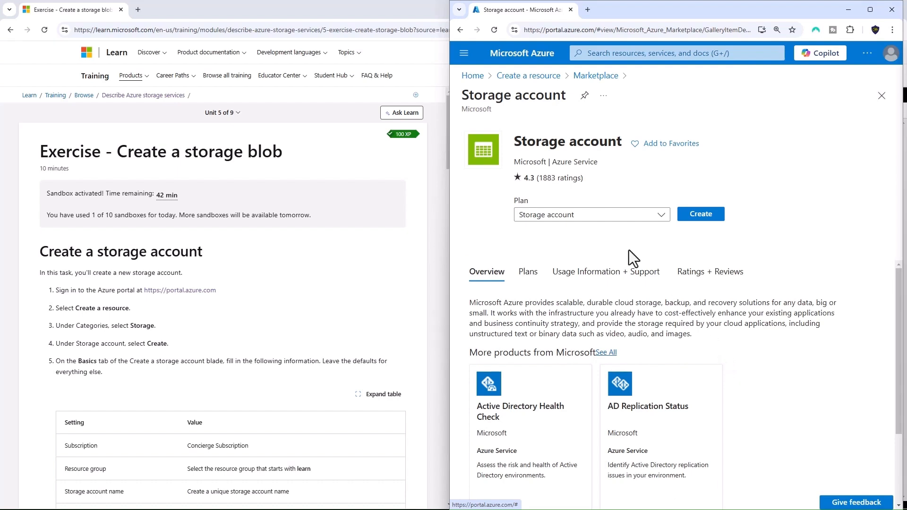
pyautogui.click(701, 215)
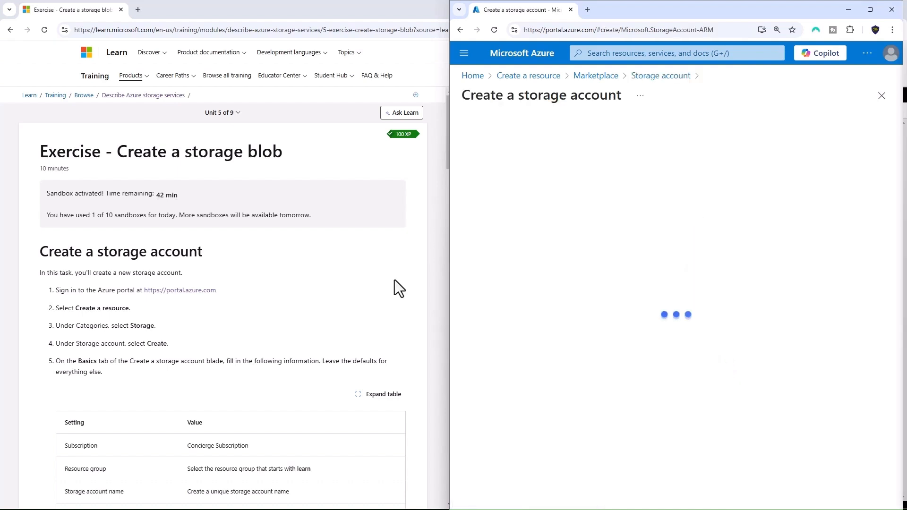
# Name the storage account storageaccount1683164, following the Basics settings in the exercise
pyautogui.scroll(-2, 313, 308)
pyautogui.scroll(-2, 311, 308)
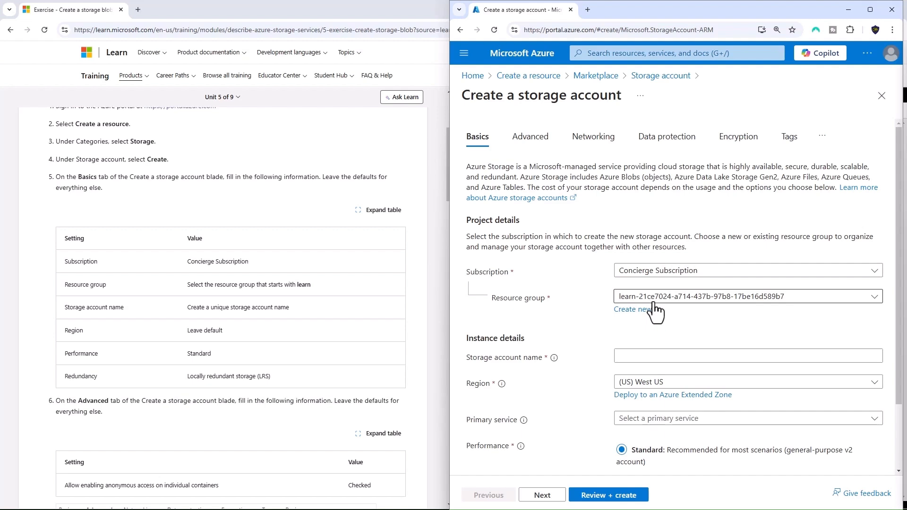
pyautogui.scroll(-1, 635, 347)
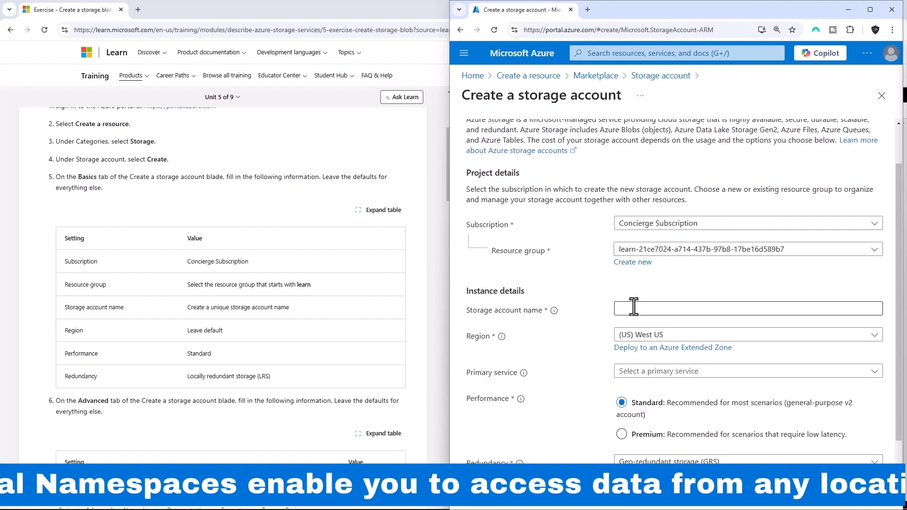
pyautogui.click(634, 308)
pyautogui.write('st')
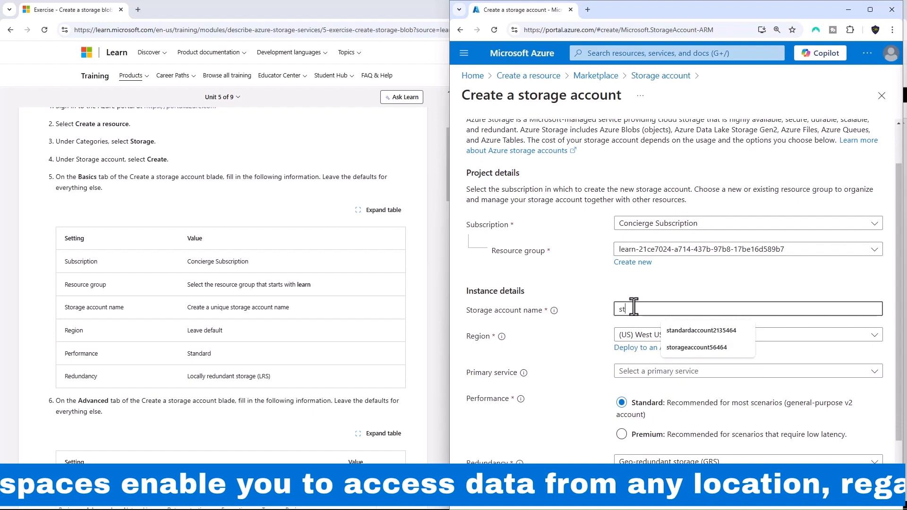
pyautogui.write('orageacc')
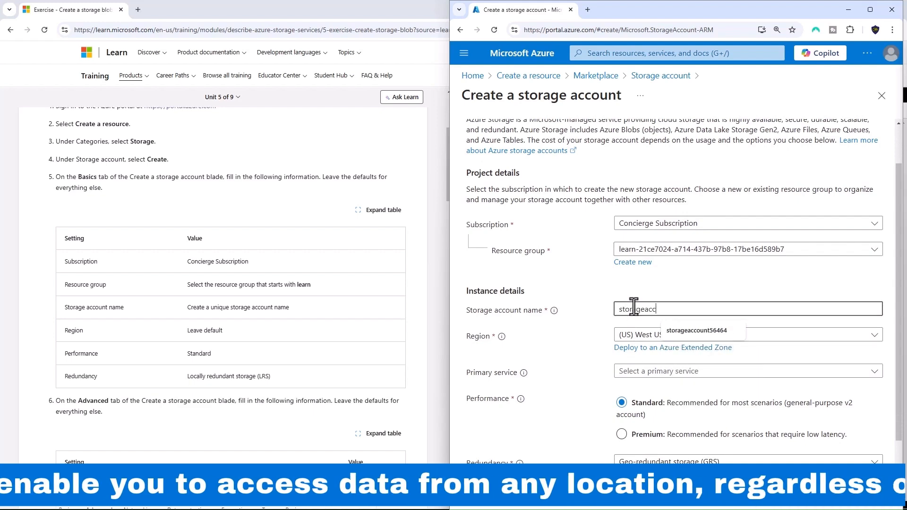
pyautogui.write('ount1683164')
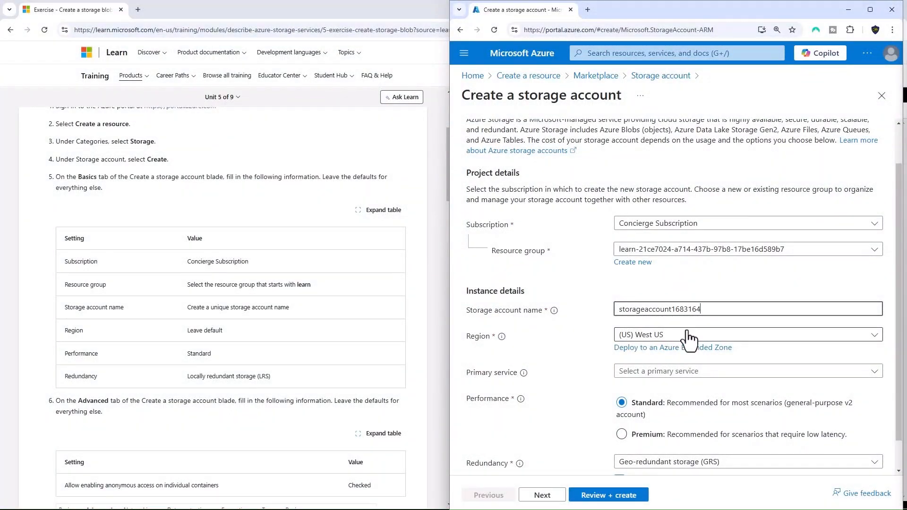
# Set the primary service to Azure Blob Storage or Azure Data Lake Storage Gen 2 and the redundancy to Locally-redundant storage (LRS)
pyautogui.click(684, 378)
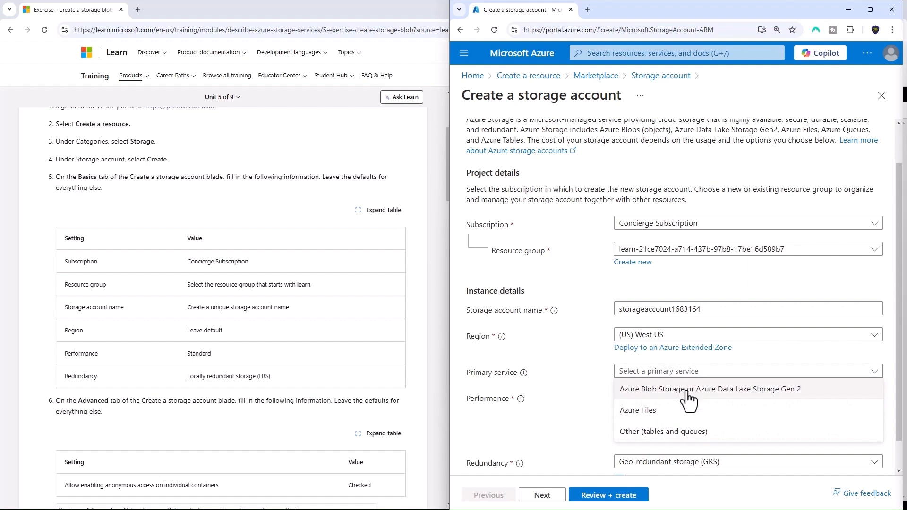
pyautogui.click(688, 389)
pyautogui.scroll(-1, 589, 378)
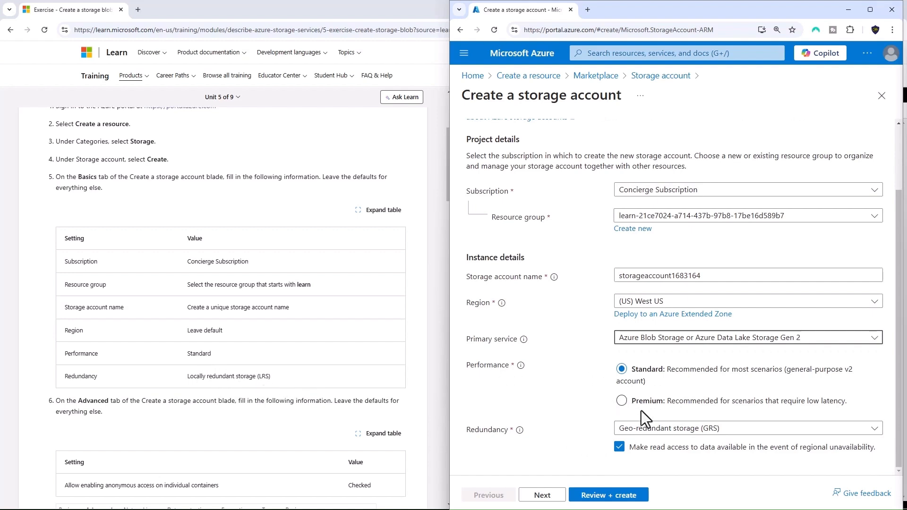
pyautogui.click(658, 428)
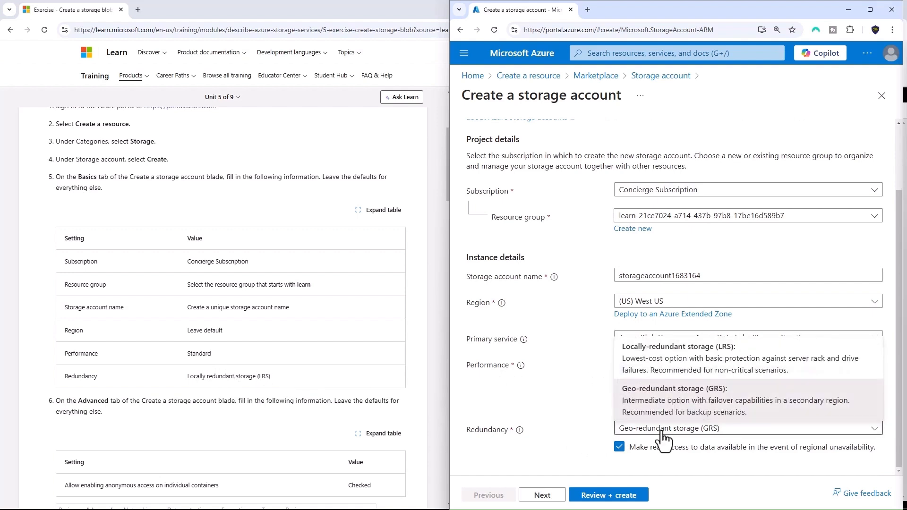
pyautogui.click(670, 366)
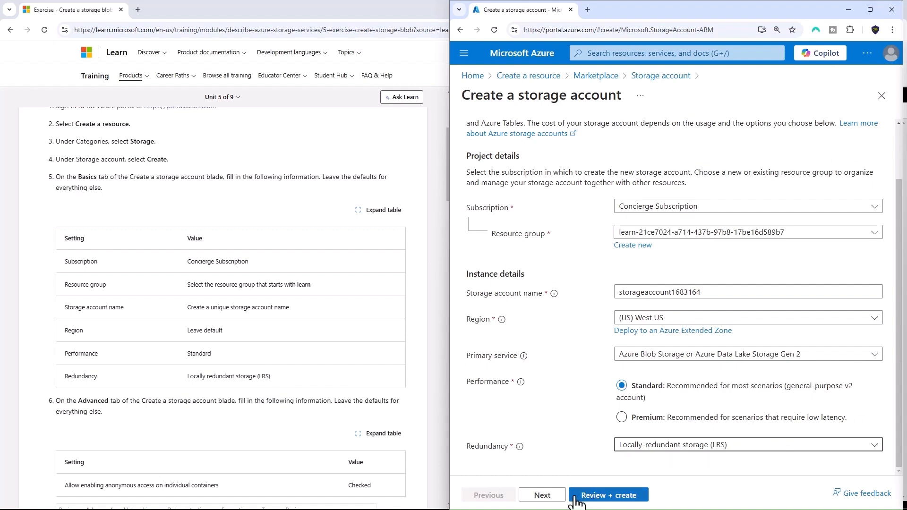
# In the Advanced settings, allow enabling anonymous access on individual containers, as the exercise specifies
pyautogui.click(542, 494)
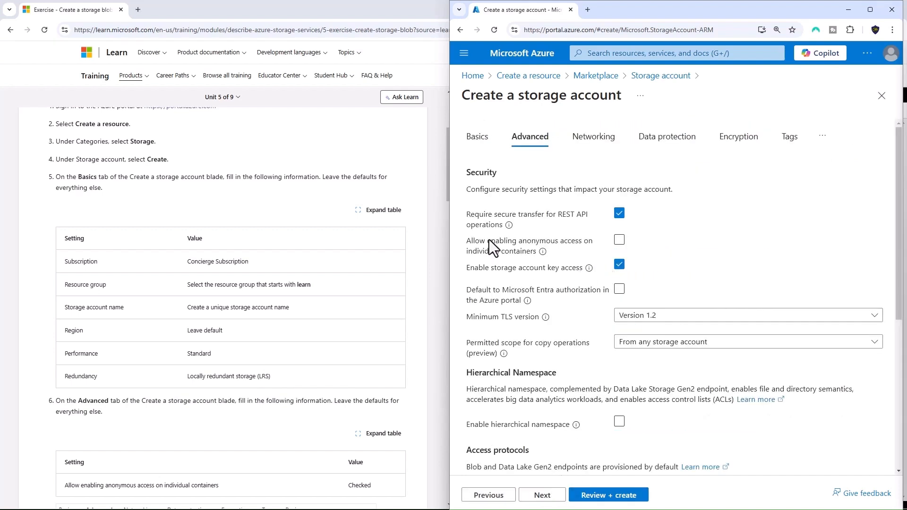
pyautogui.scroll(-3, 287, 303)
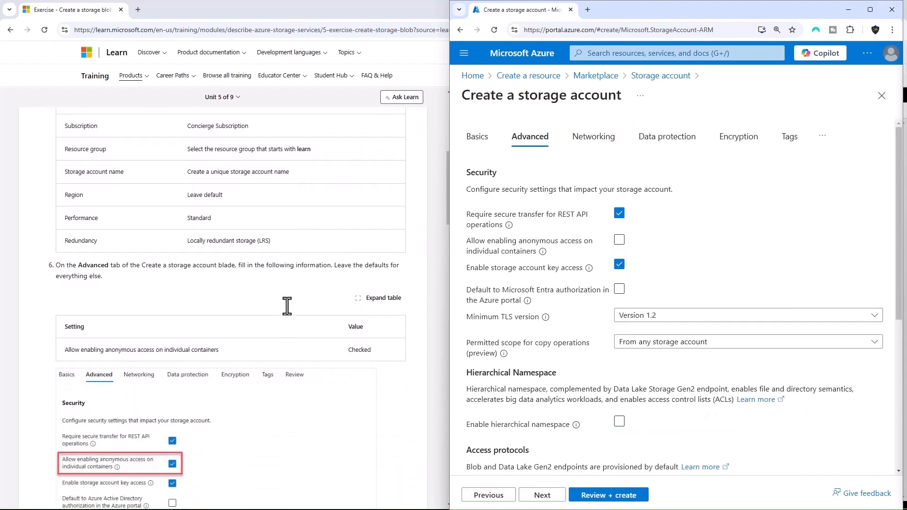
pyautogui.scroll(3, 288, 303)
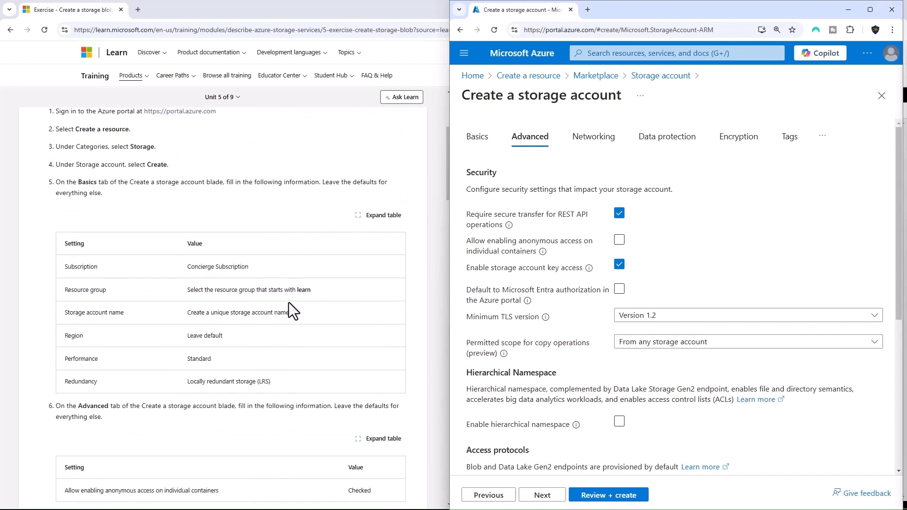
pyautogui.scroll(-3, 289, 302)
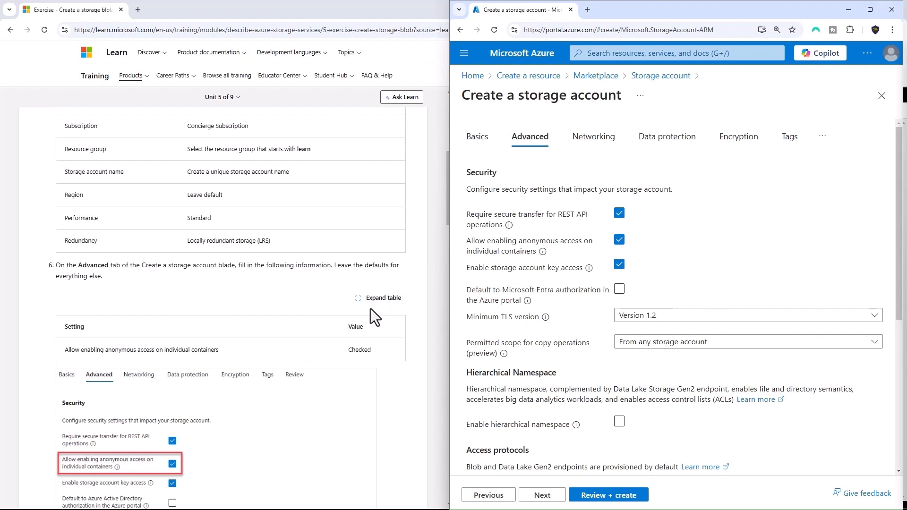
pyautogui.scroll(-4, 372, 308)
pyautogui.scroll(-1, 370, 307)
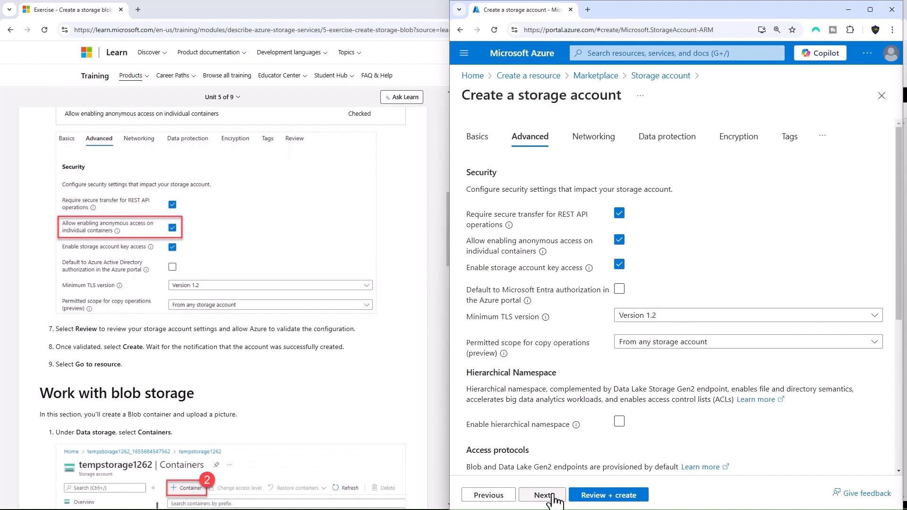
# Review and create the storage account, and open the deployed resource
pyautogui.click(626, 496)
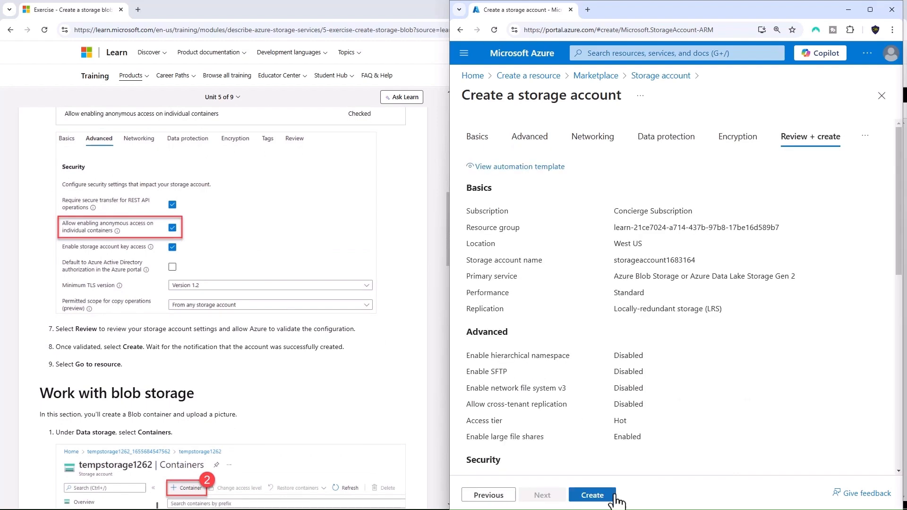
pyautogui.click(591, 495)
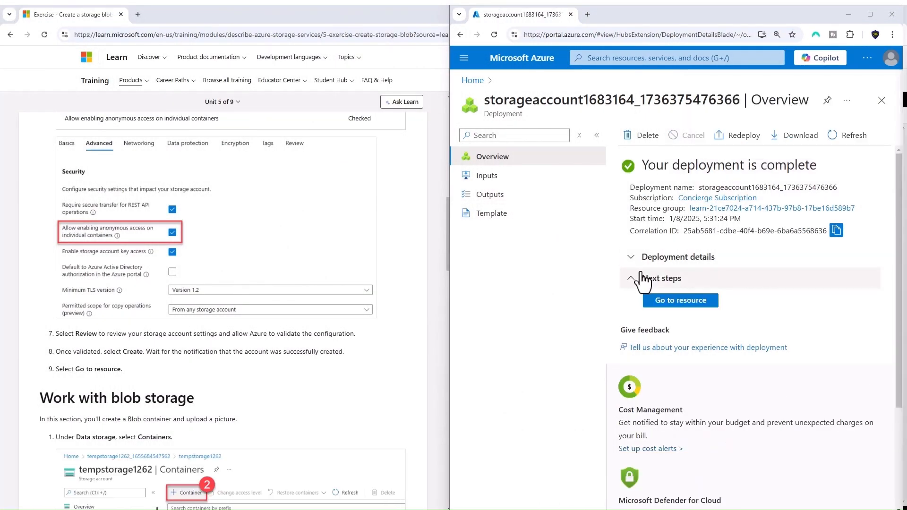
pyautogui.click(664, 306)
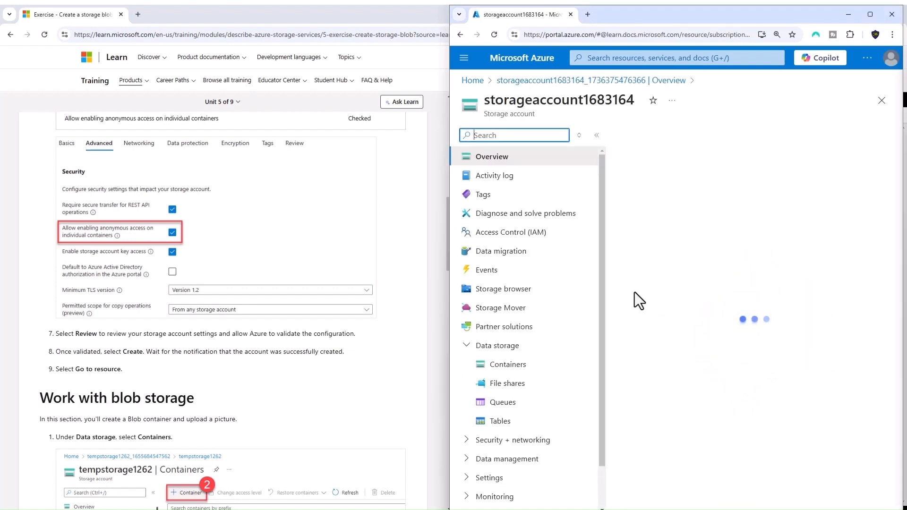
# Show the storage account's Containers list under Data storage, following the blob storage instructions
pyautogui.scroll(-2, 359, 303)
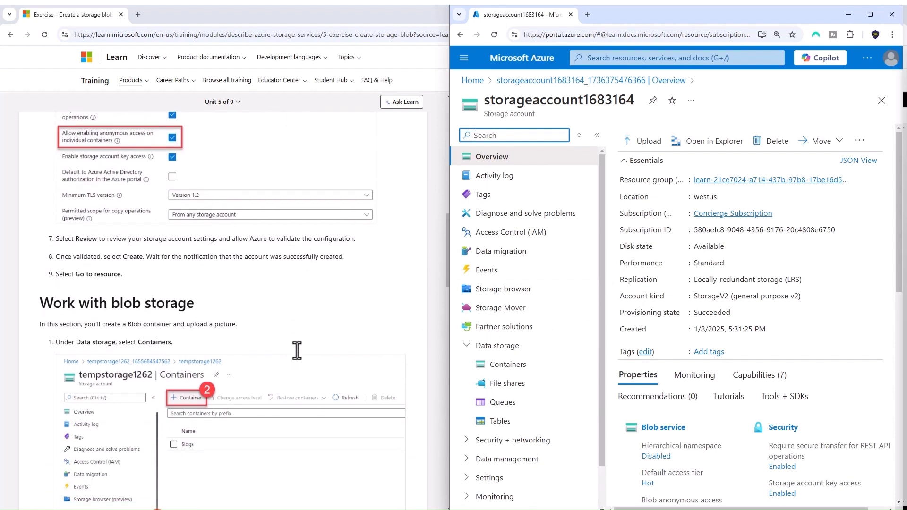
pyautogui.scroll(-3, 297, 350)
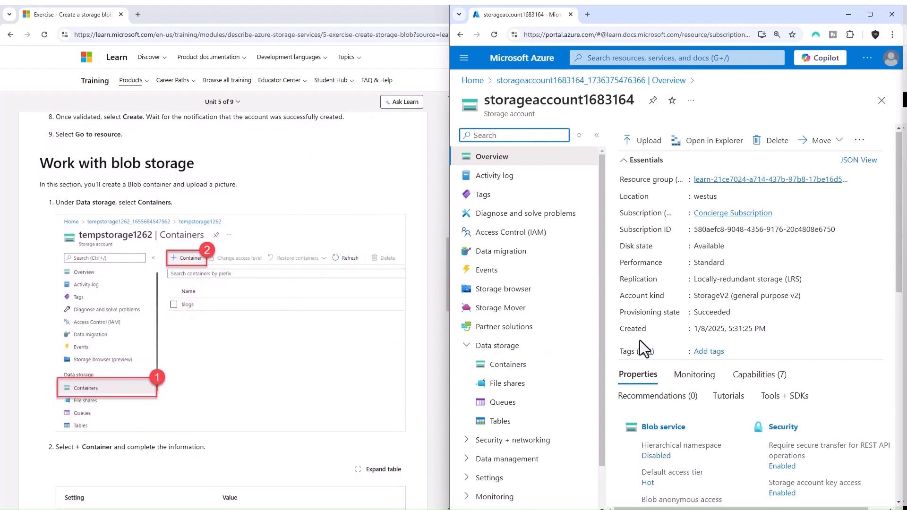
pyautogui.click(467, 350)
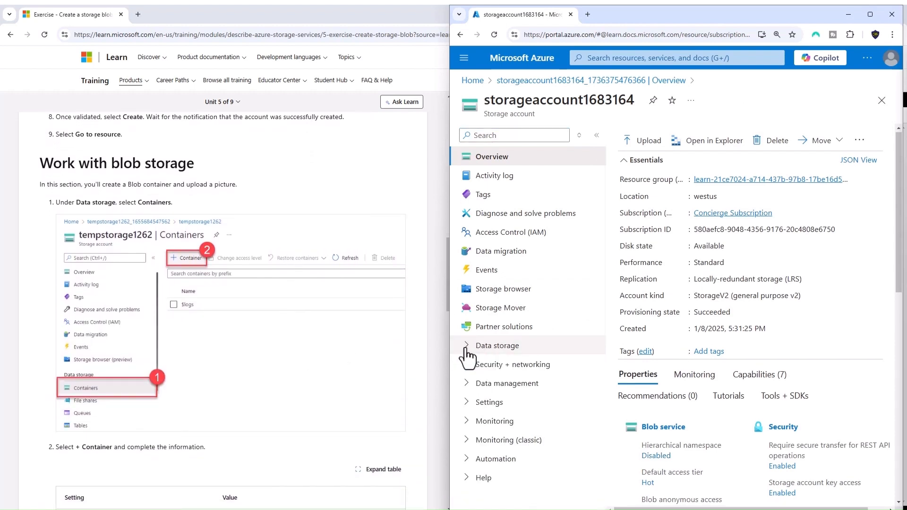
pyautogui.click(465, 348)
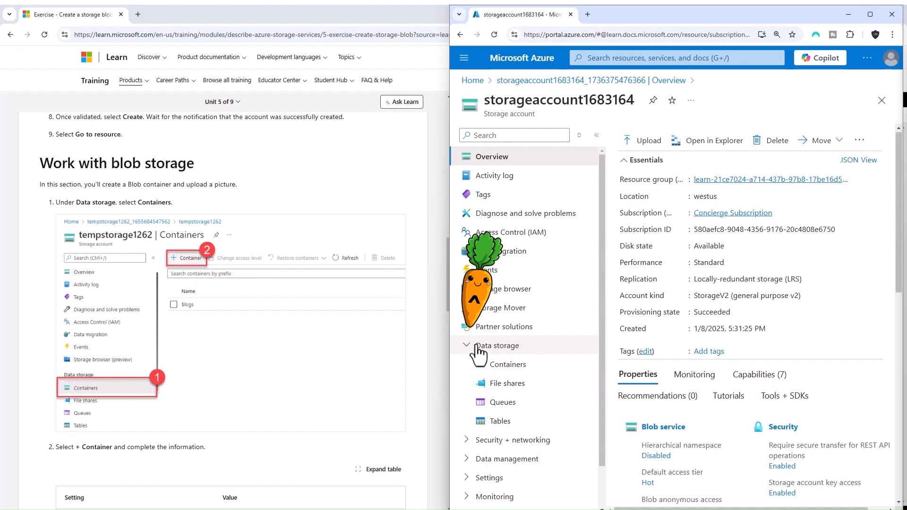
pyautogui.click(496, 366)
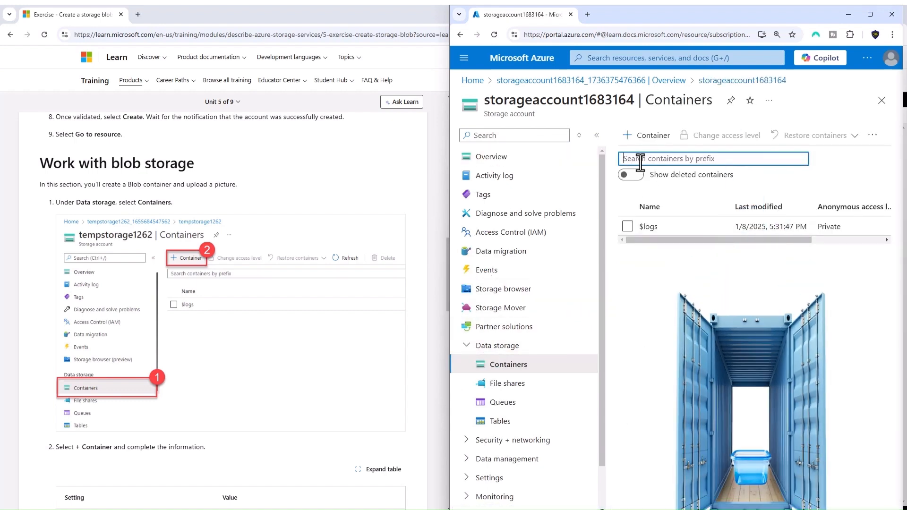
# Create a new container named container164615 with the anonymous access level Private (no anonymous access)
pyautogui.click(626, 135)
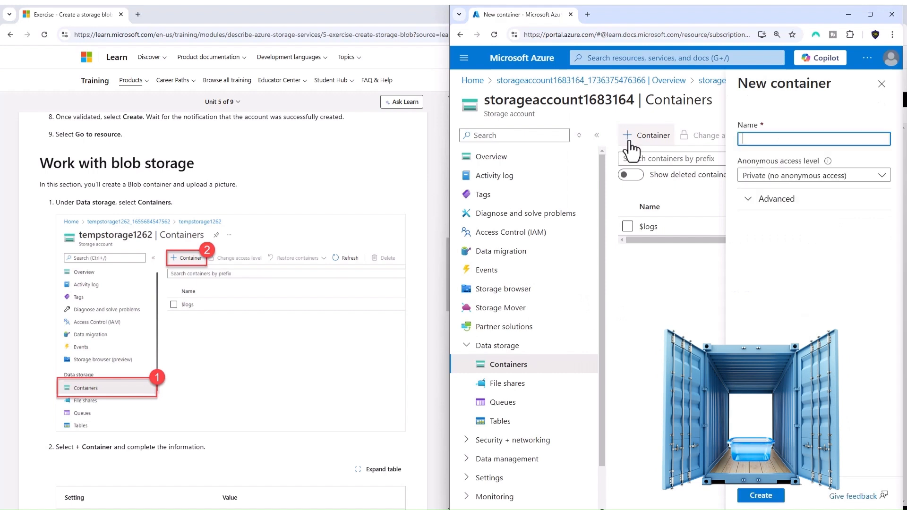
pyautogui.click(747, 138)
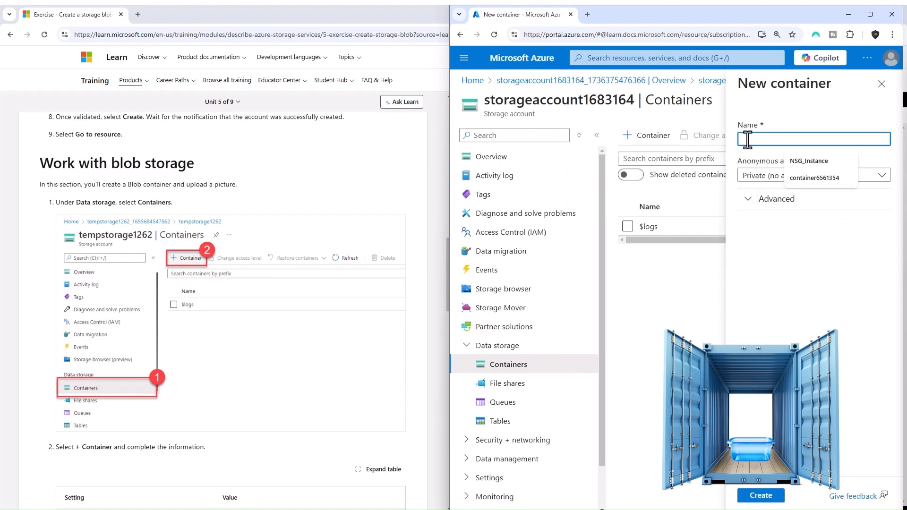
pyautogui.write('co')
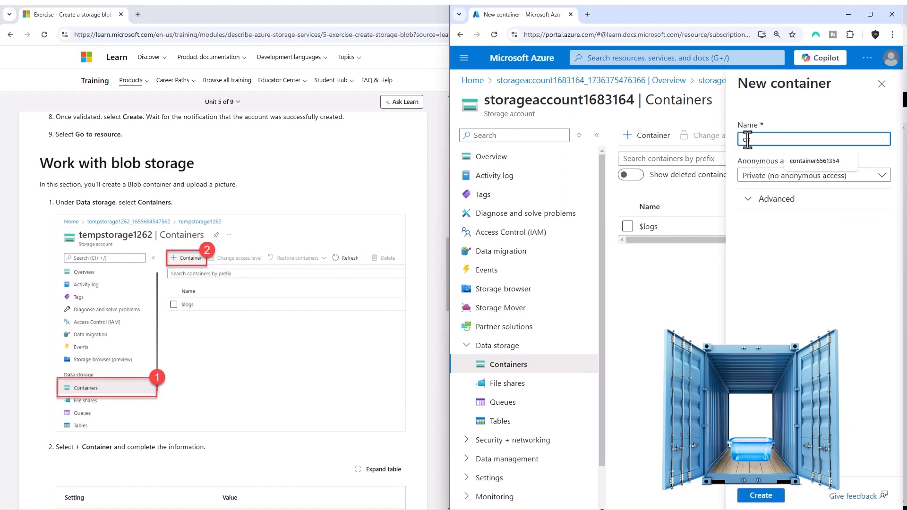
pyautogui.write('ntai')
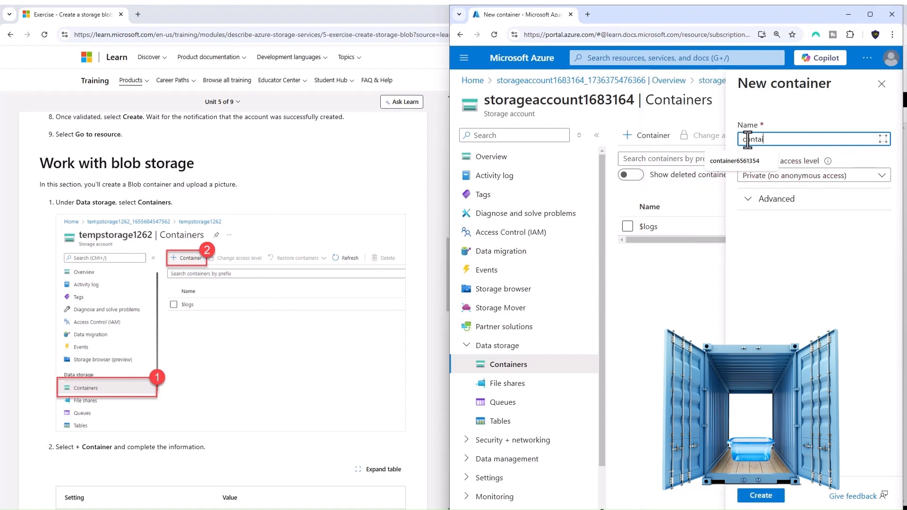
pyautogui.write('ner164615')
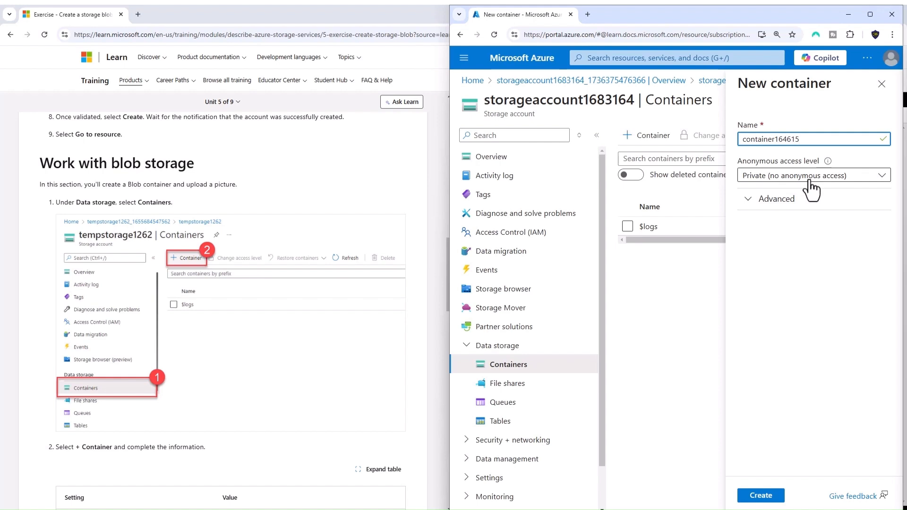
pyautogui.click(760, 497)
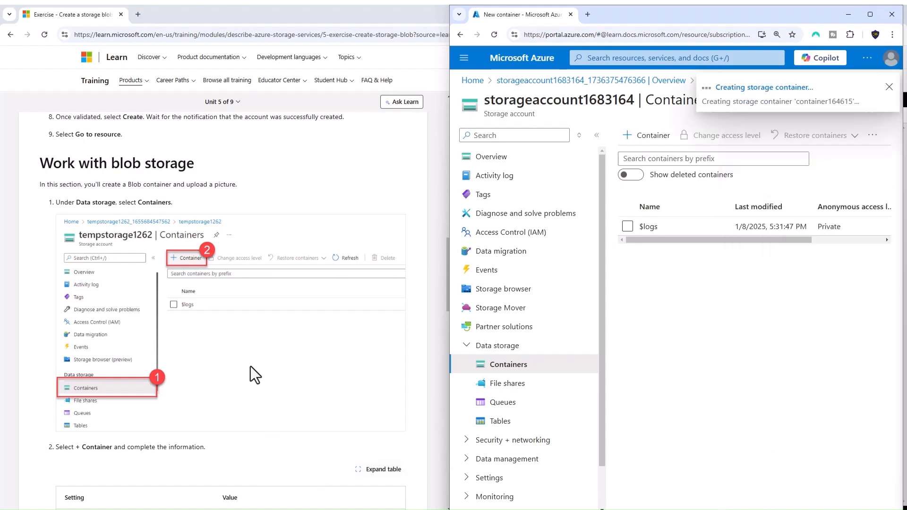
# Open container164615 and upload the image file 10x10.jpg to it, following the exercise instructions
pyautogui.scroll(-3, 251, 366)
pyautogui.scroll(-2, 250, 364)
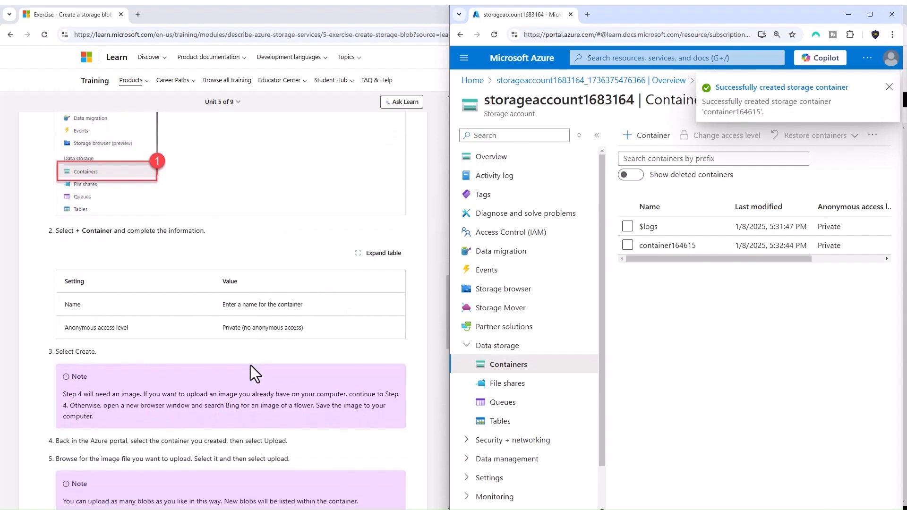
pyautogui.click(676, 246)
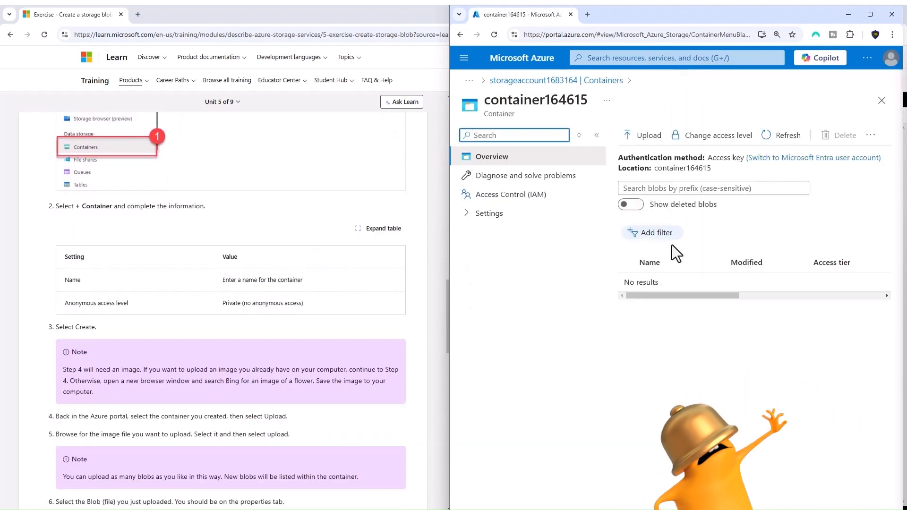
pyautogui.click(642, 137)
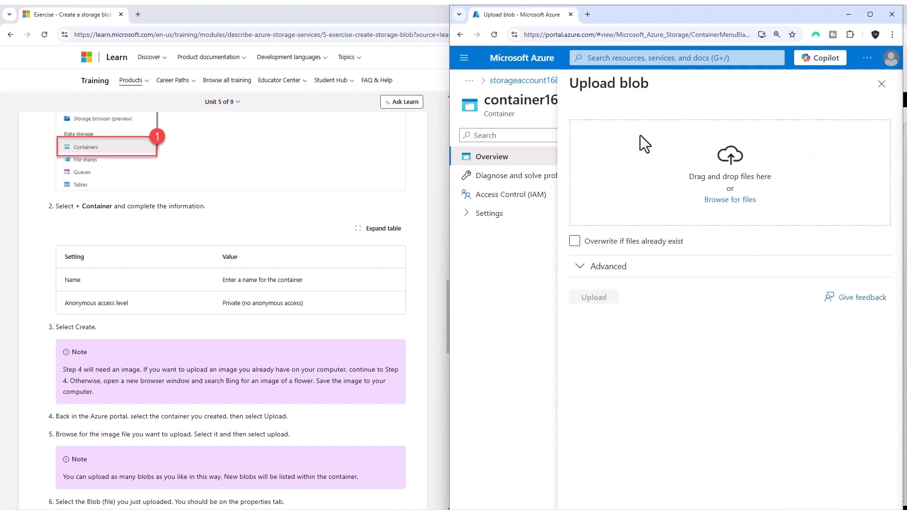
pyautogui.click(730, 200)
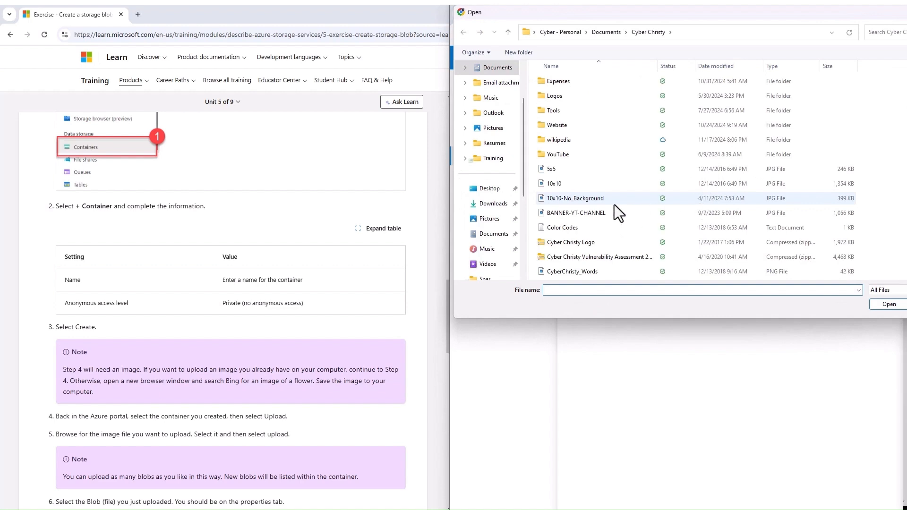
pyautogui.doubleClick(550, 184)
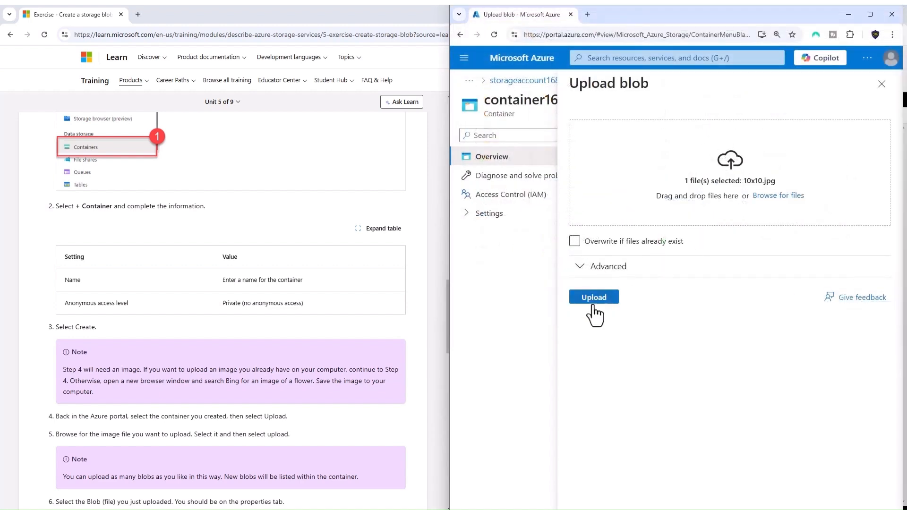
pyautogui.click(593, 298)
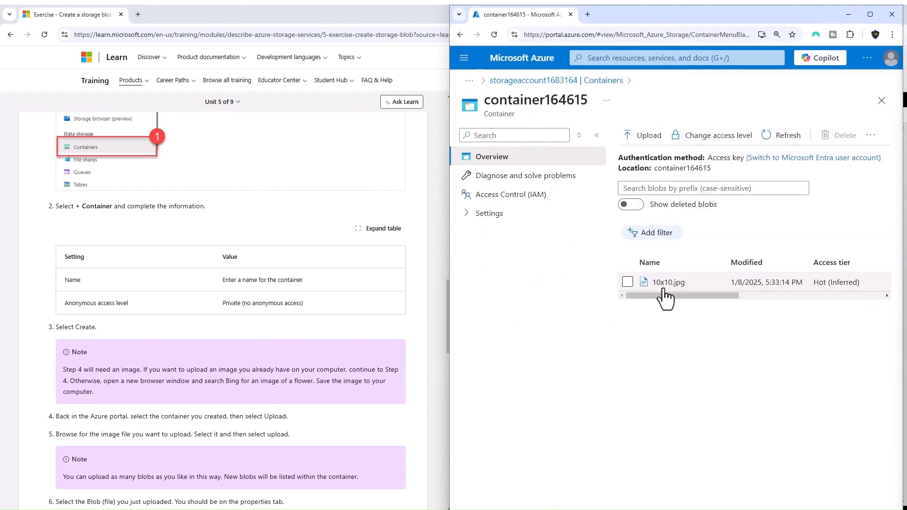
# Open the uploaded 10x10.jpg blob, copy its URL and load that address in a new browser tab
pyautogui.click(665, 284)
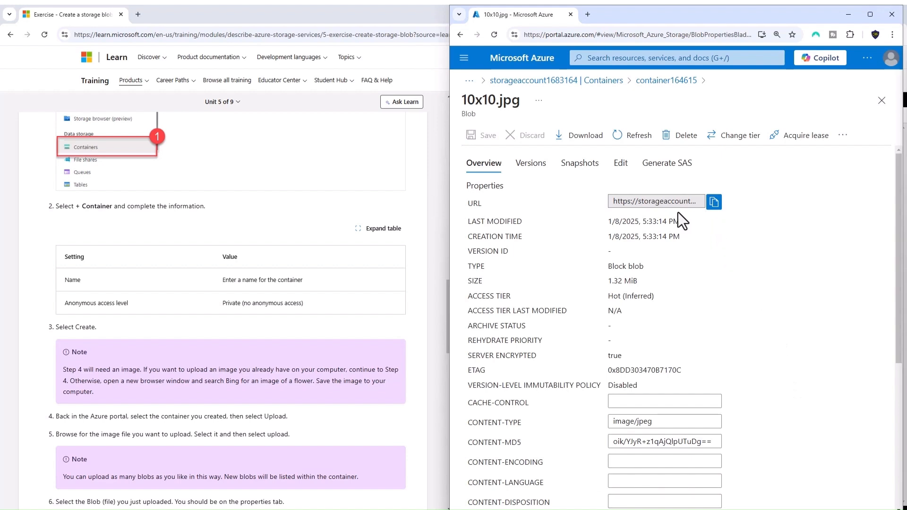
pyautogui.click(714, 202)
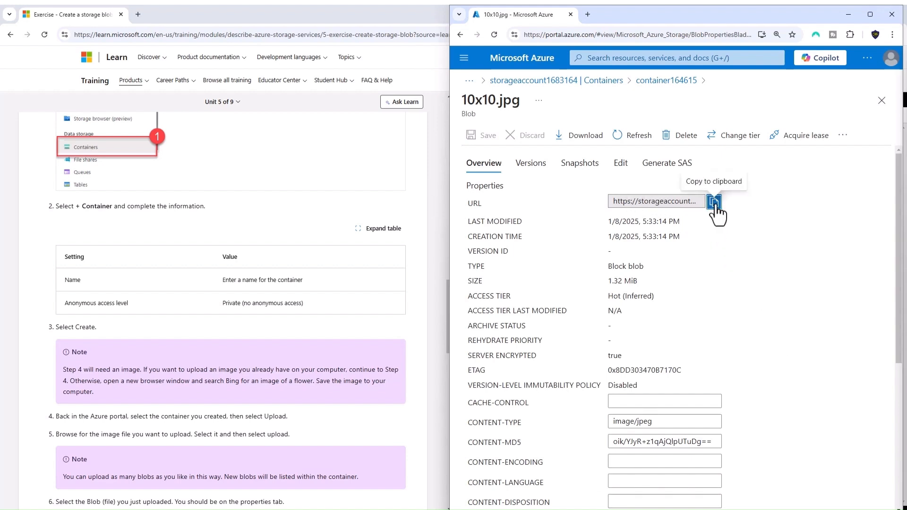
pyautogui.click(588, 14)
pyautogui.rightClick(581, 34)
pyautogui.click(606, 115)
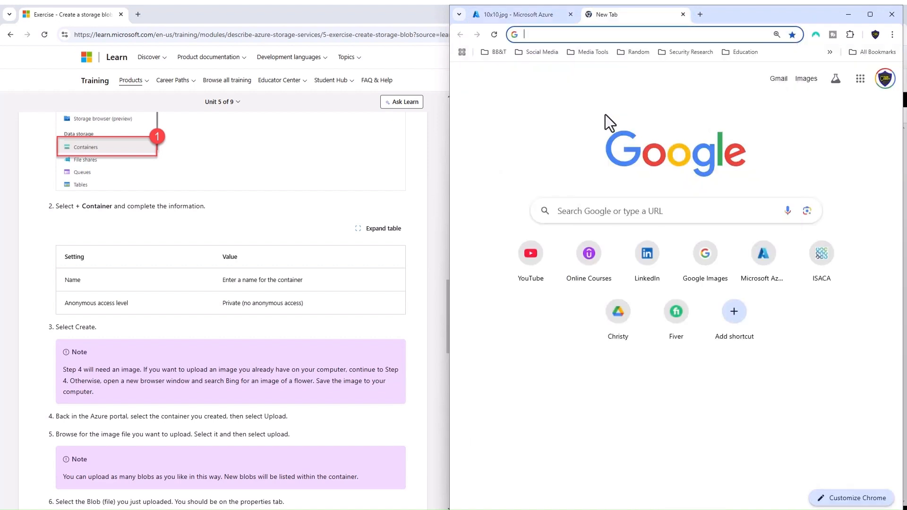
pyautogui.press('Return')
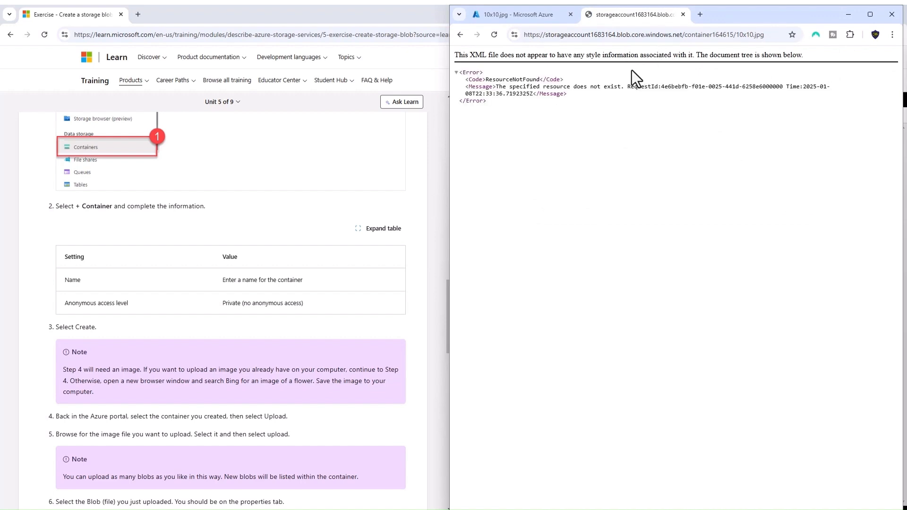
# Go back to the overview of container164615 in the portal, following the exercise's section on changing the access level
pyautogui.click(525, 19)
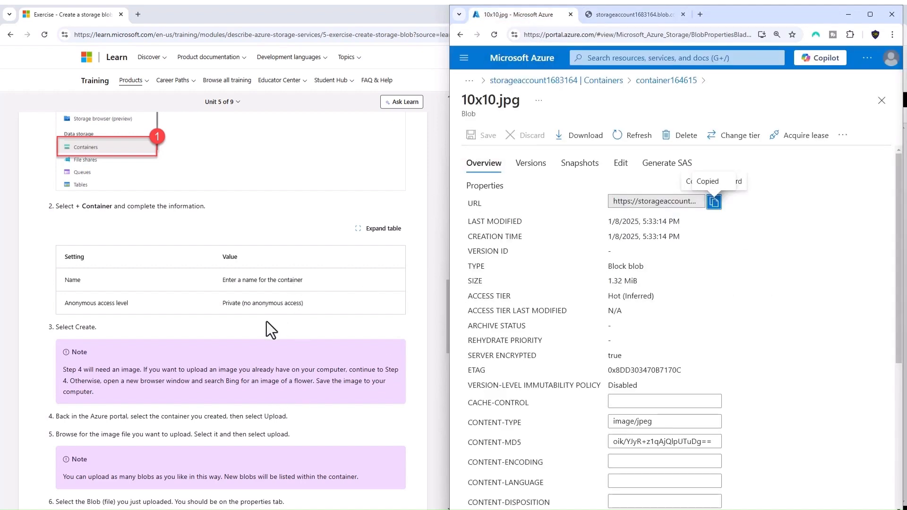
pyautogui.scroll(-5, 266, 321)
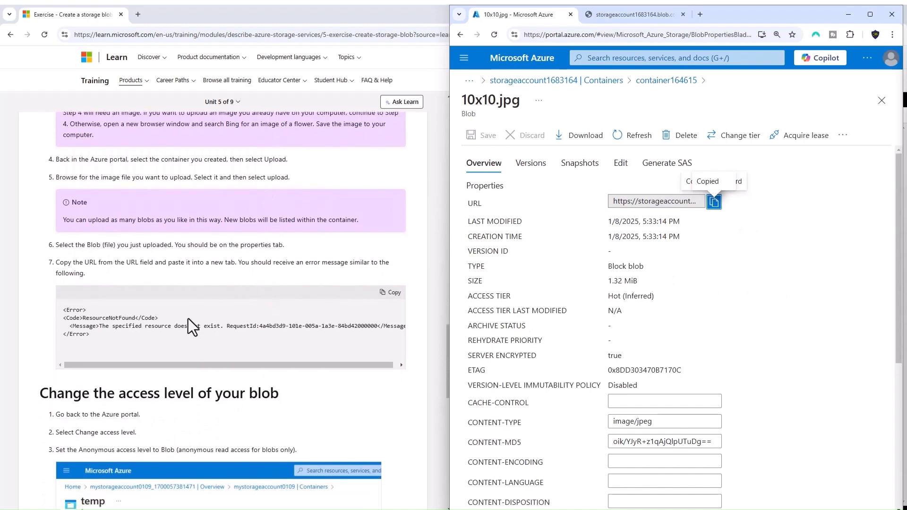
pyautogui.scroll(-1, 188, 318)
pyautogui.scroll(-3, 200, 338)
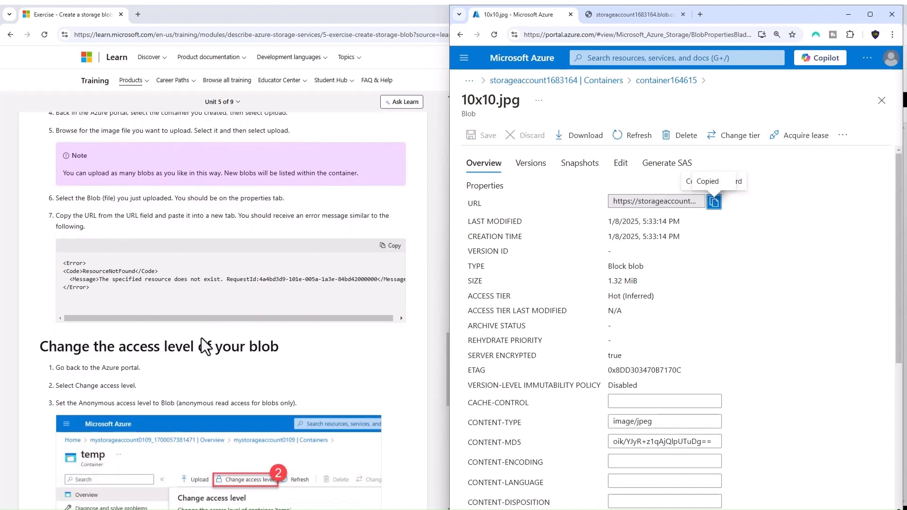
pyautogui.scroll(-1, 199, 325)
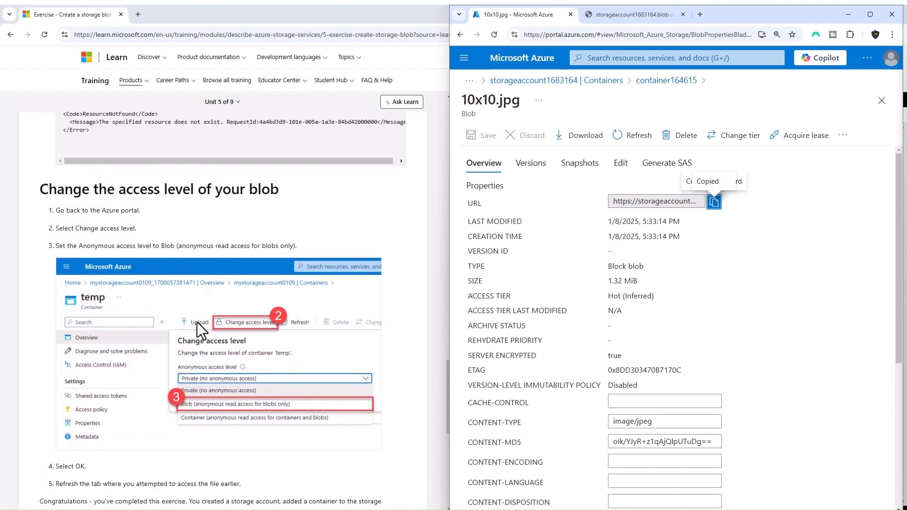
pyautogui.click(308, 145)
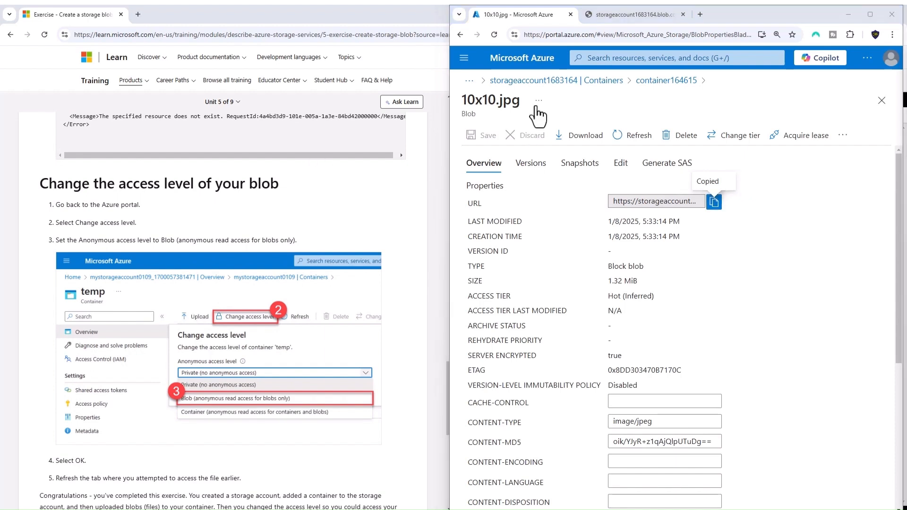
pyautogui.click(550, 81)
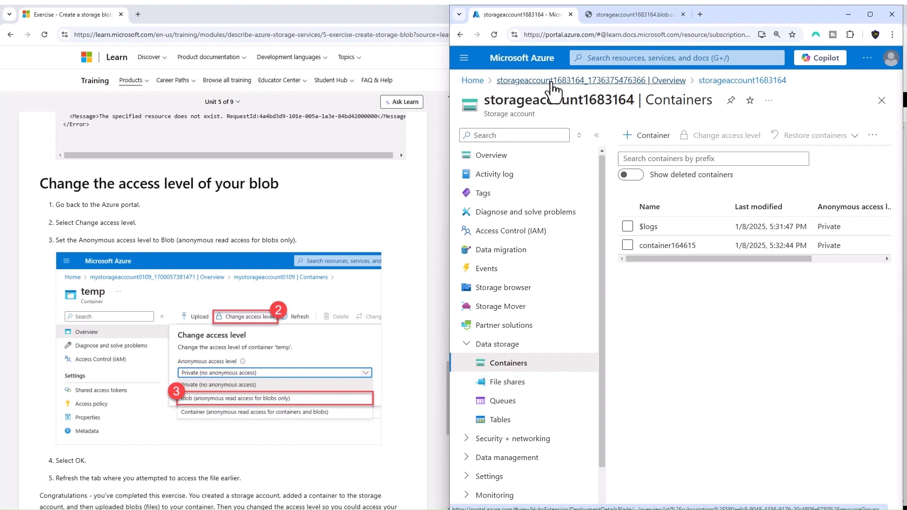
pyautogui.click(551, 83)
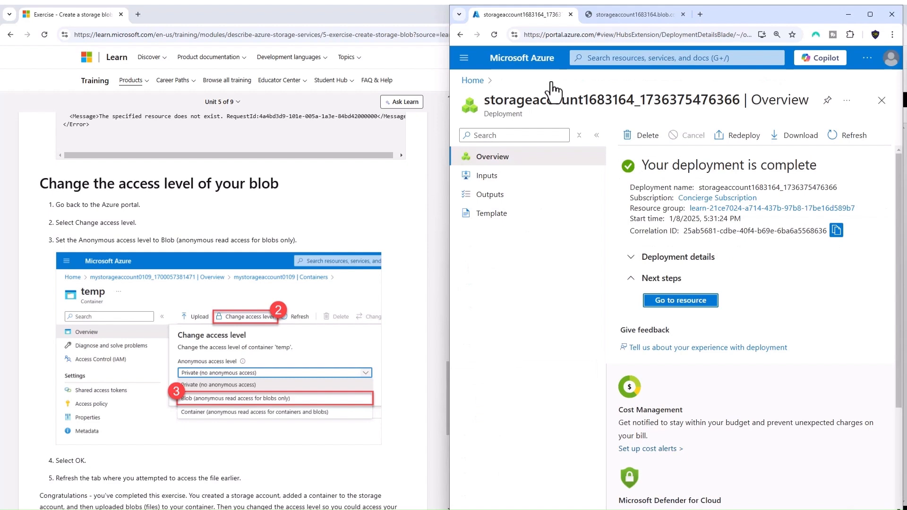
pyautogui.click(334, 137)
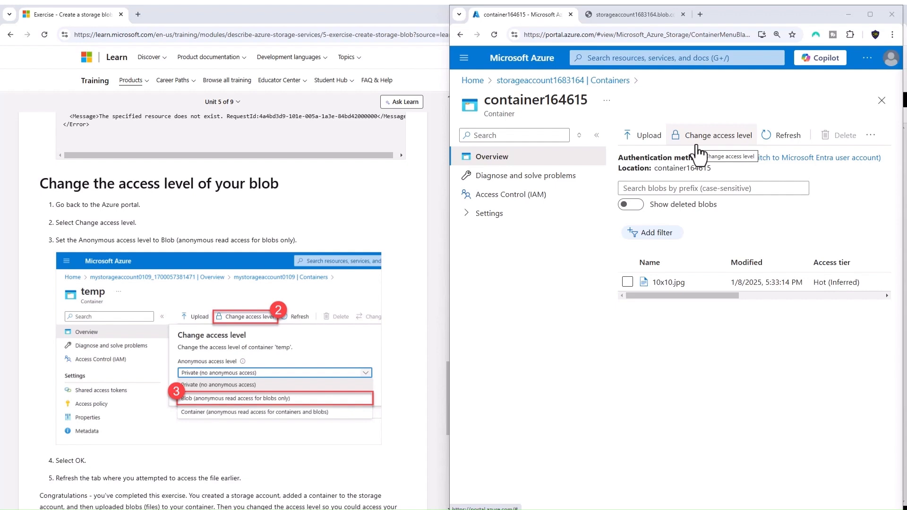
# Change the anonymous access level of container164615 to Container (anonymous read access for containers and blobs)
pyautogui.click(696, 143)
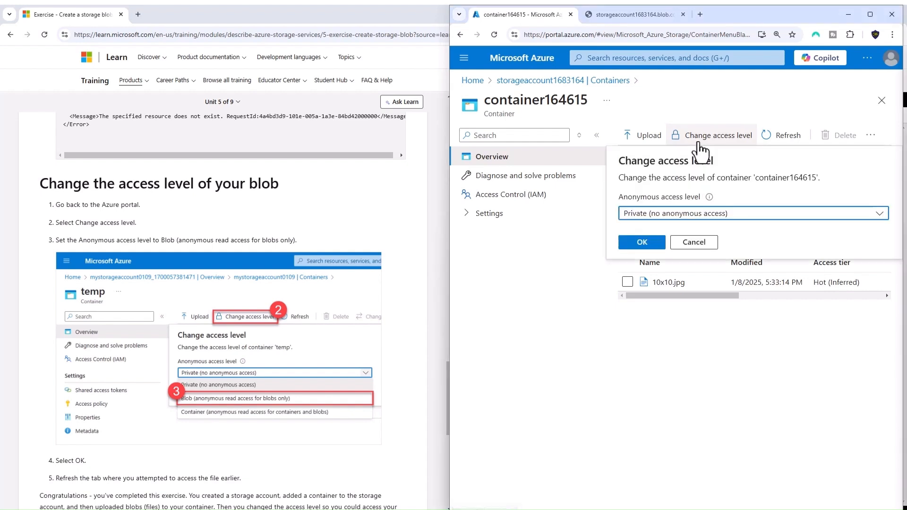
pyautogui.click(656, 217)
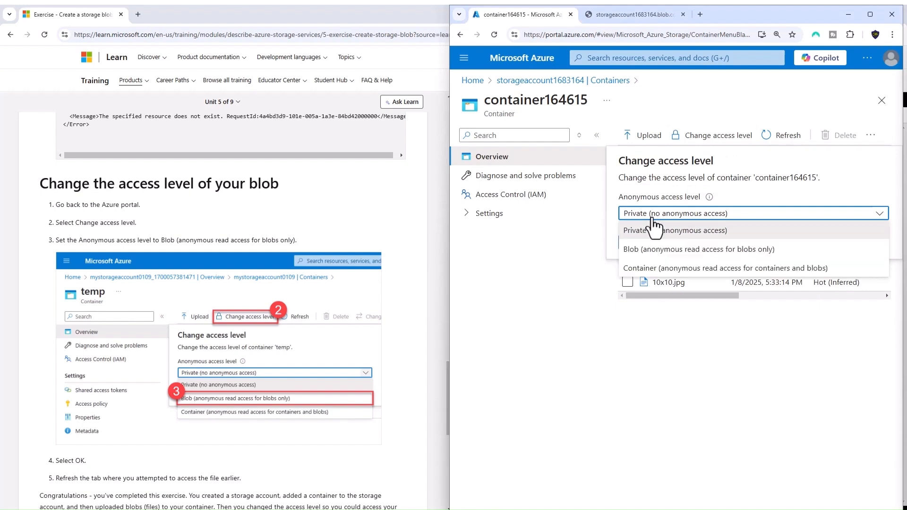
pyautogui.click(660, 269)
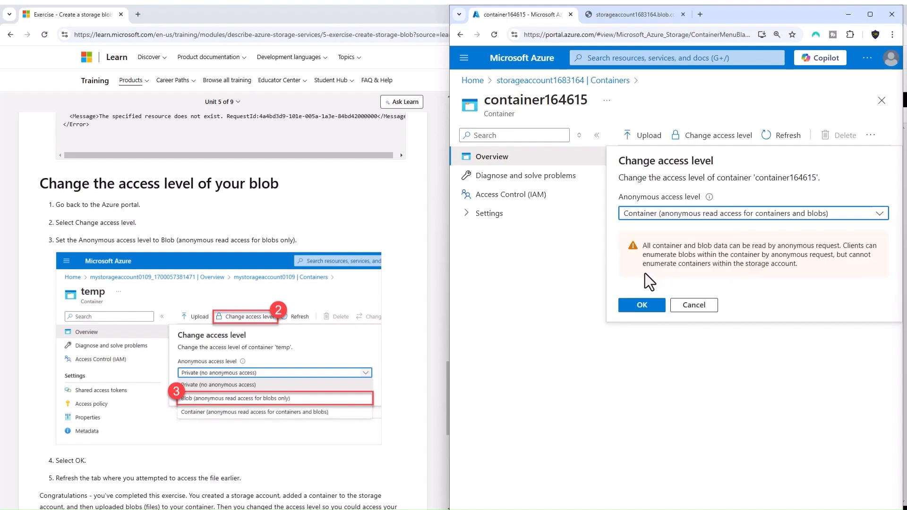
pyautogui.click(647, 303)
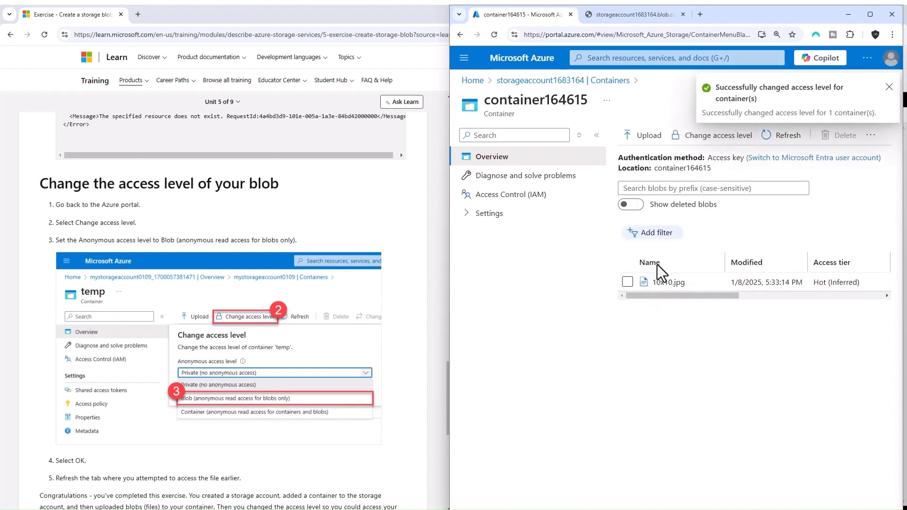
# Copy the 10x10.jpg blob's URL again and load it in another new tab to test anonymous access
pyautogui.click(666, 282)
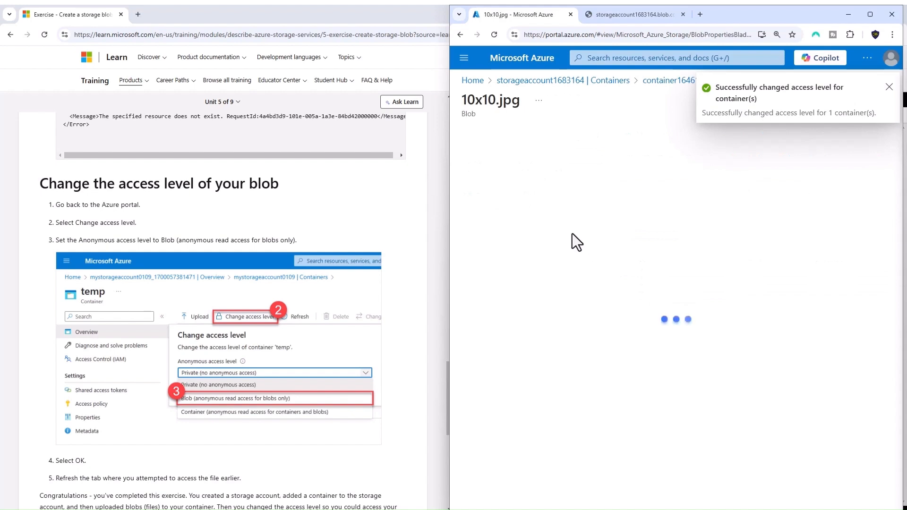
pyautogui.click(714, 202)
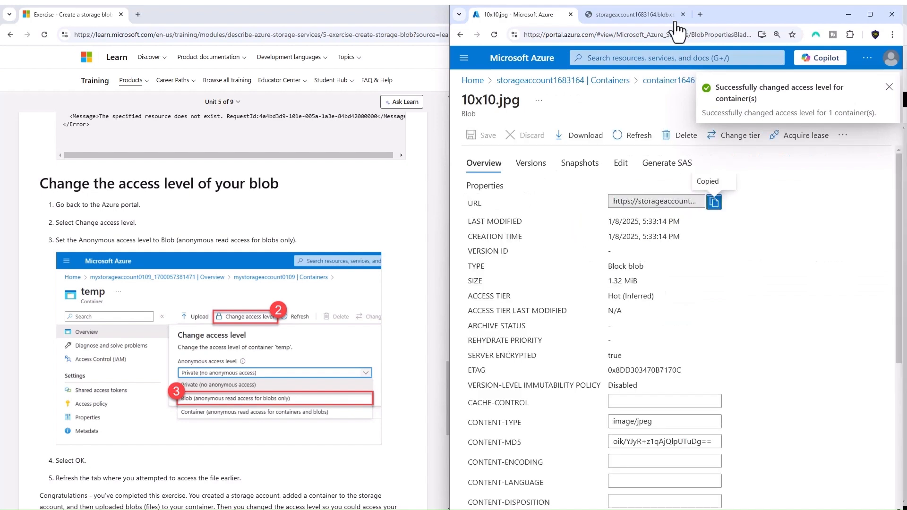
pyautogui.click(700, 14)
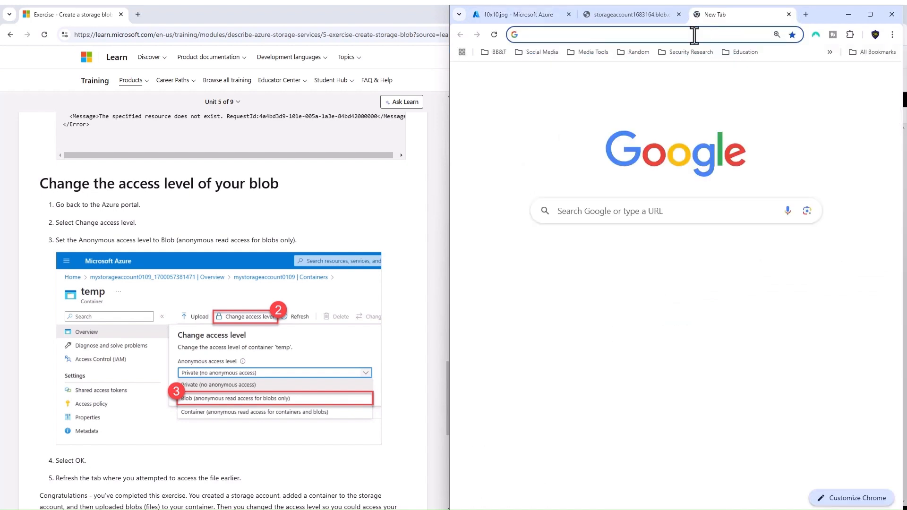
pyautogui.rightClick(694, 35)
pyautogui.click(600, 130)
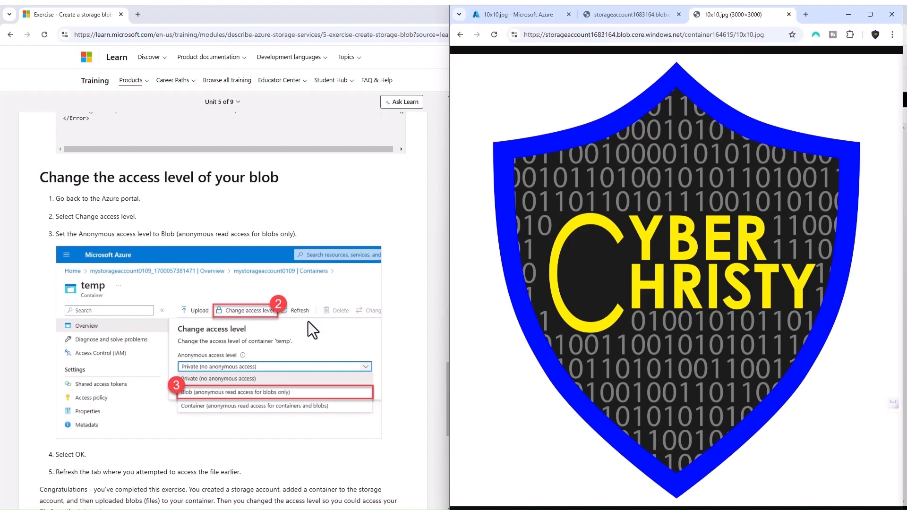
# Read the exercise's clean-up section, and open the 2025Q1 subscription and the rg-2025Q1_Training resource group
pyautogui.scroll(-3, 308, 321)
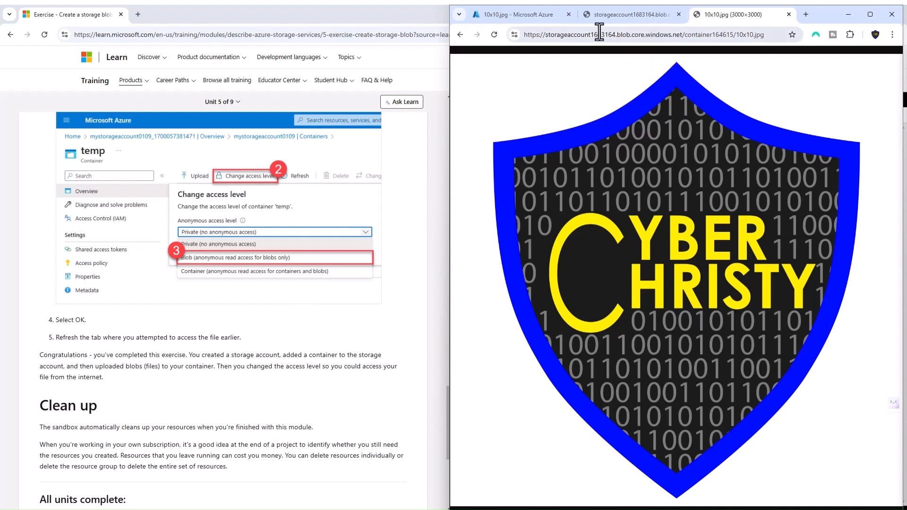
pyautogui.scroll(-2, 241, 425)
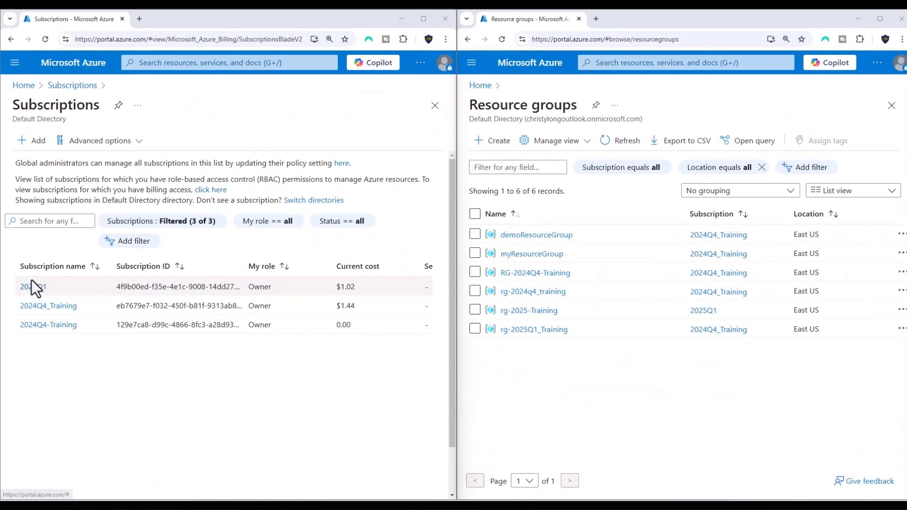
pyautogui.click(33, 288)
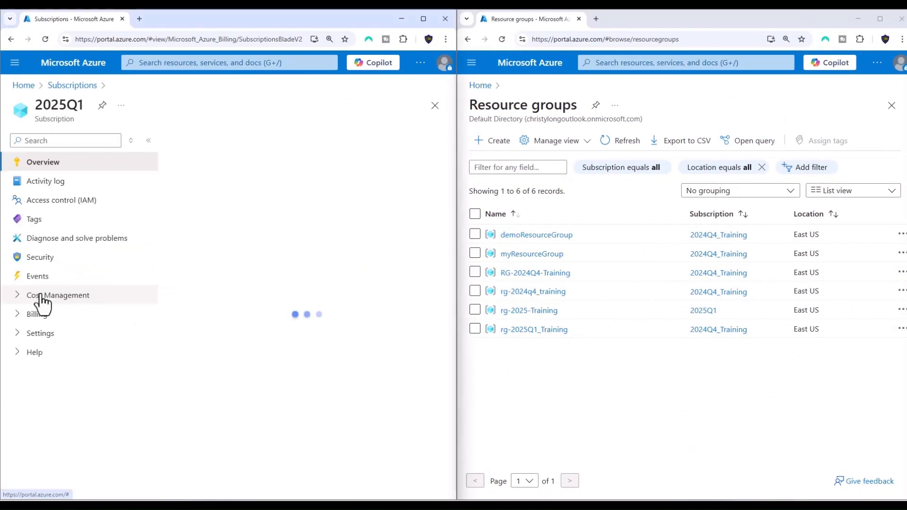
pyautogui.click(531, 330)
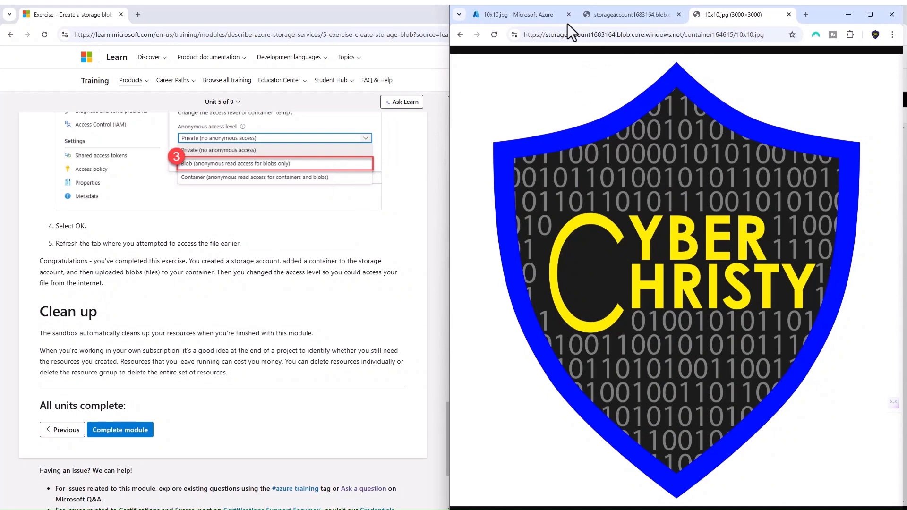
# Switch the Azure portal from the Microsoft Learn Sandbox to the Default Directory through the account's directory settings
pyautogui.click(531, 17)
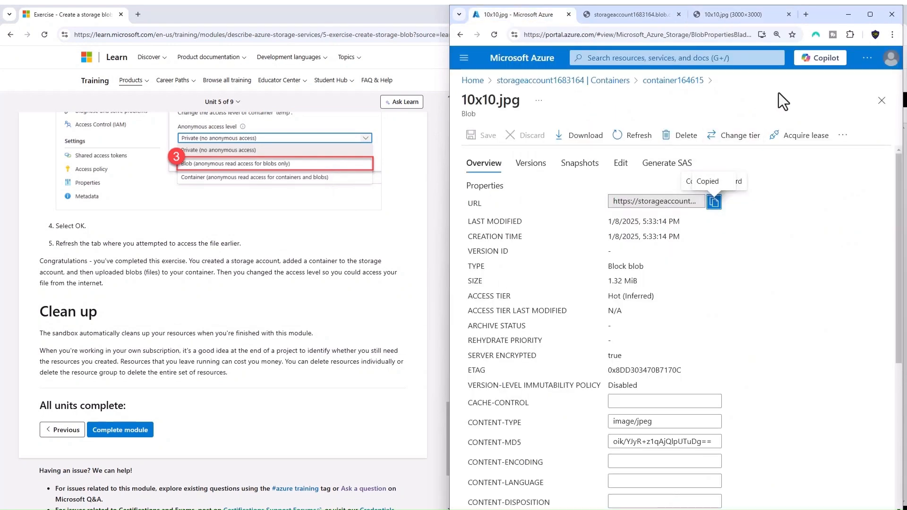
pyautogui.click(886, 62)
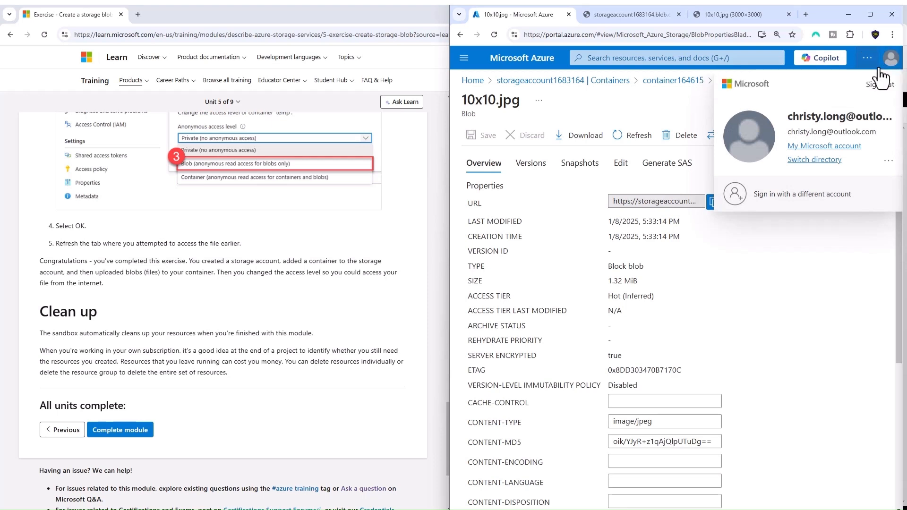
pyautogui.click(821, 160)
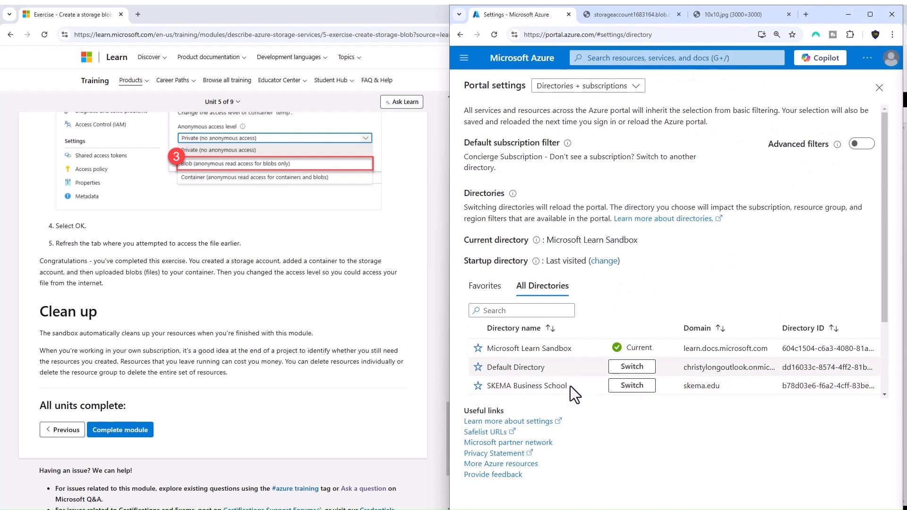
pyautogui.click(633, 368)
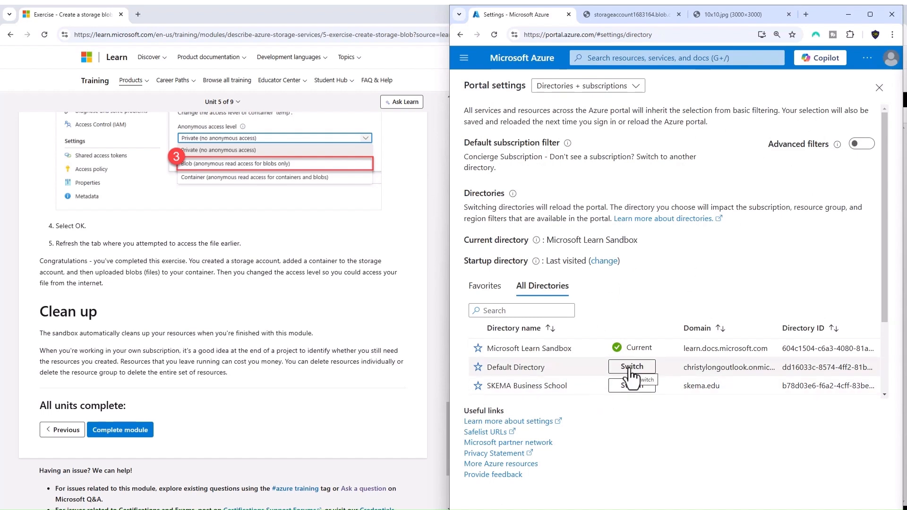